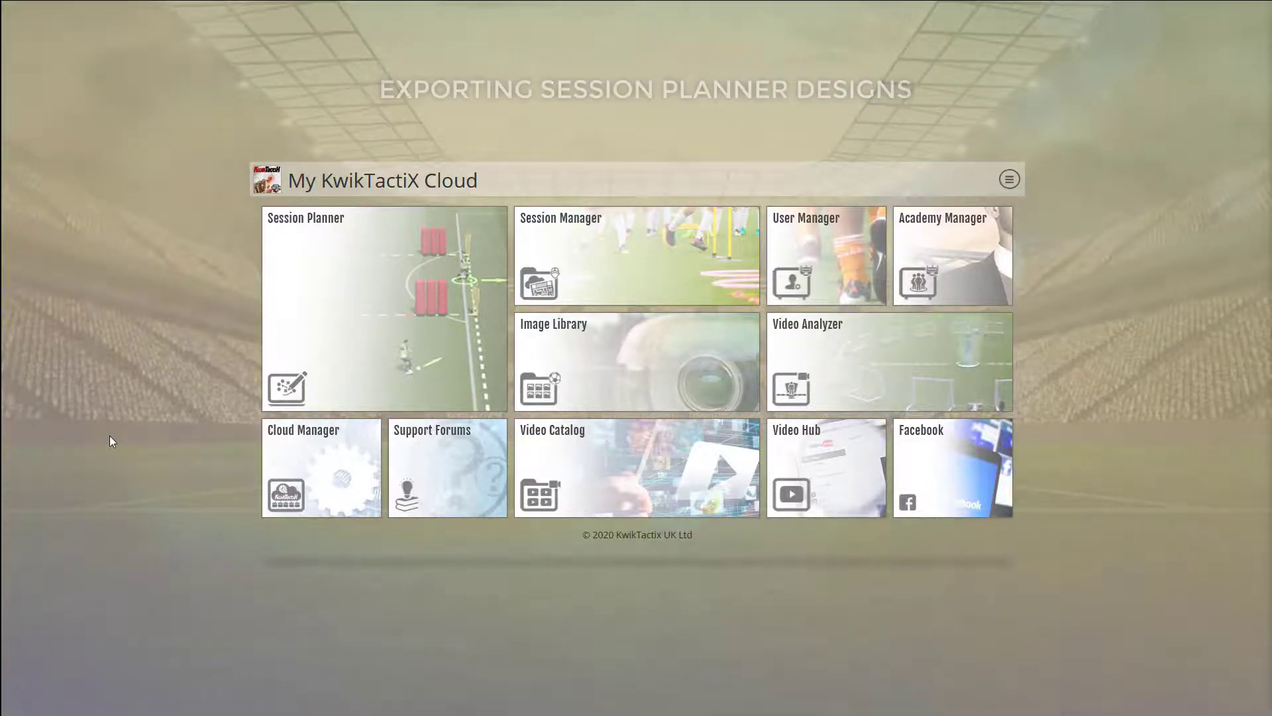
Step: Launch the Session Planner and open the project 2 v 1 slide past.kt from the Youth U14 - Saturday Drills folder
left_click(352, 336)
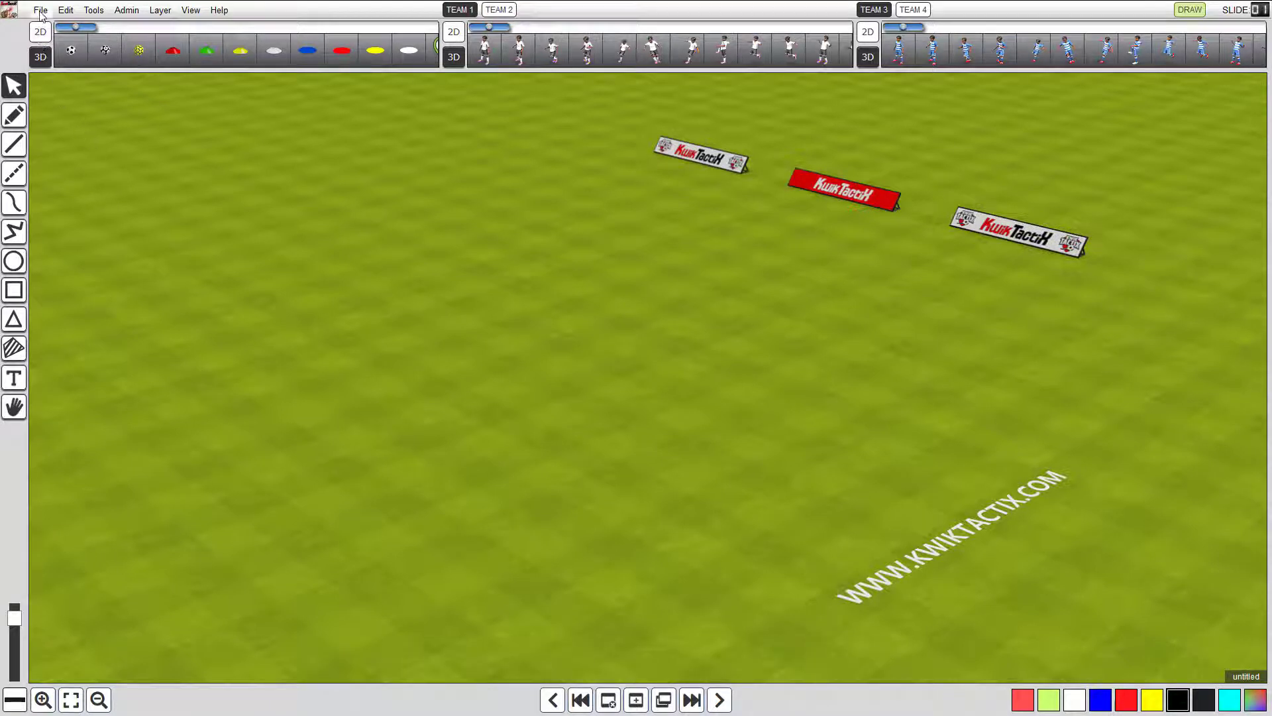
left_click(41, 10)
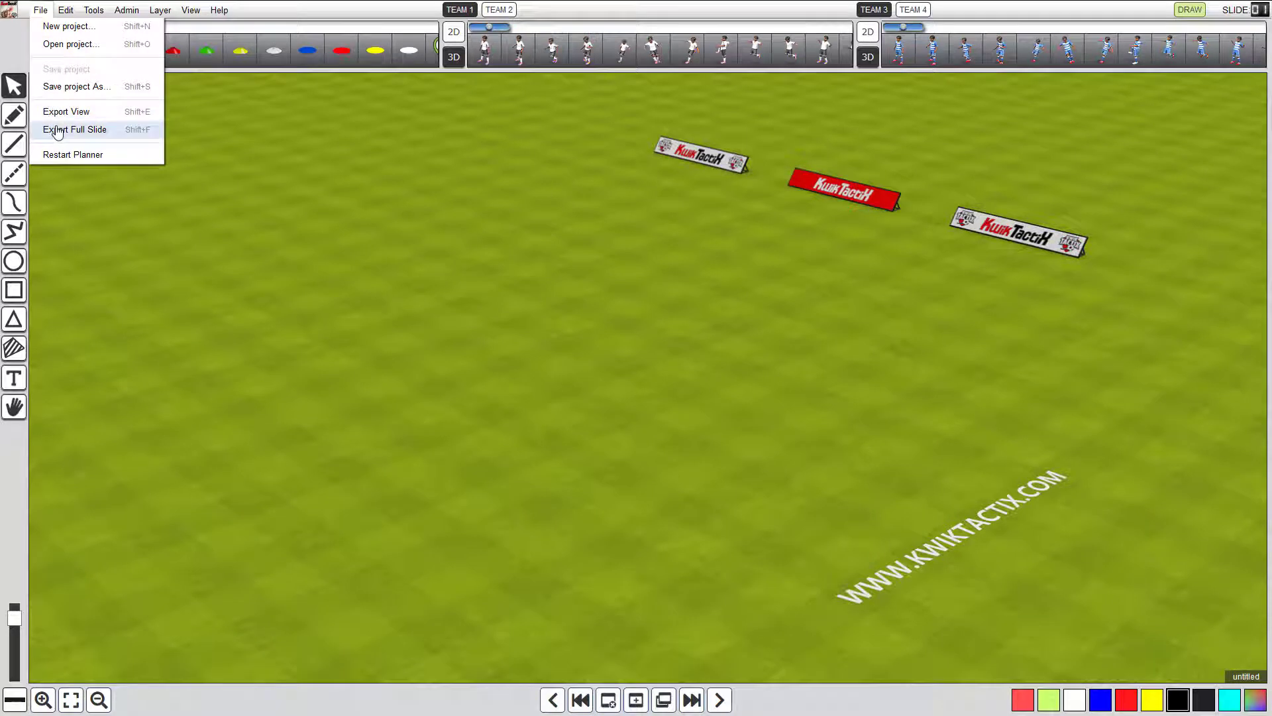
left_click(431, 328)
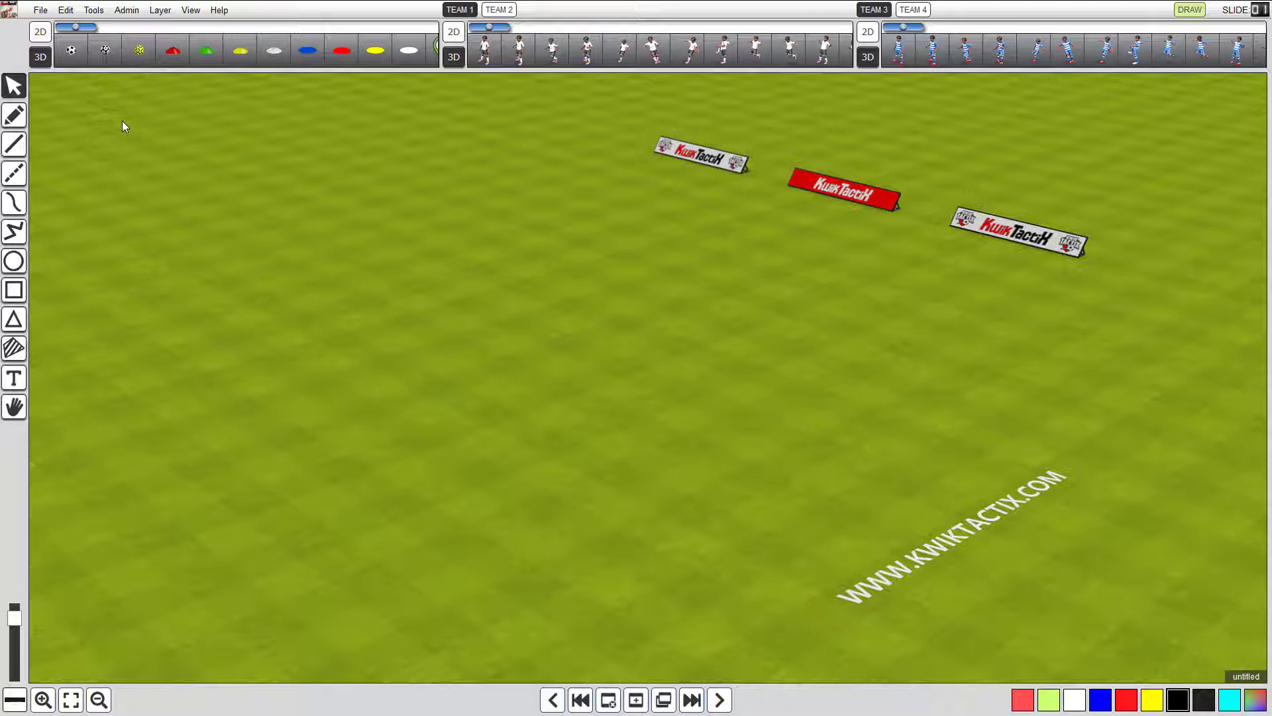
left_click(41, 10)
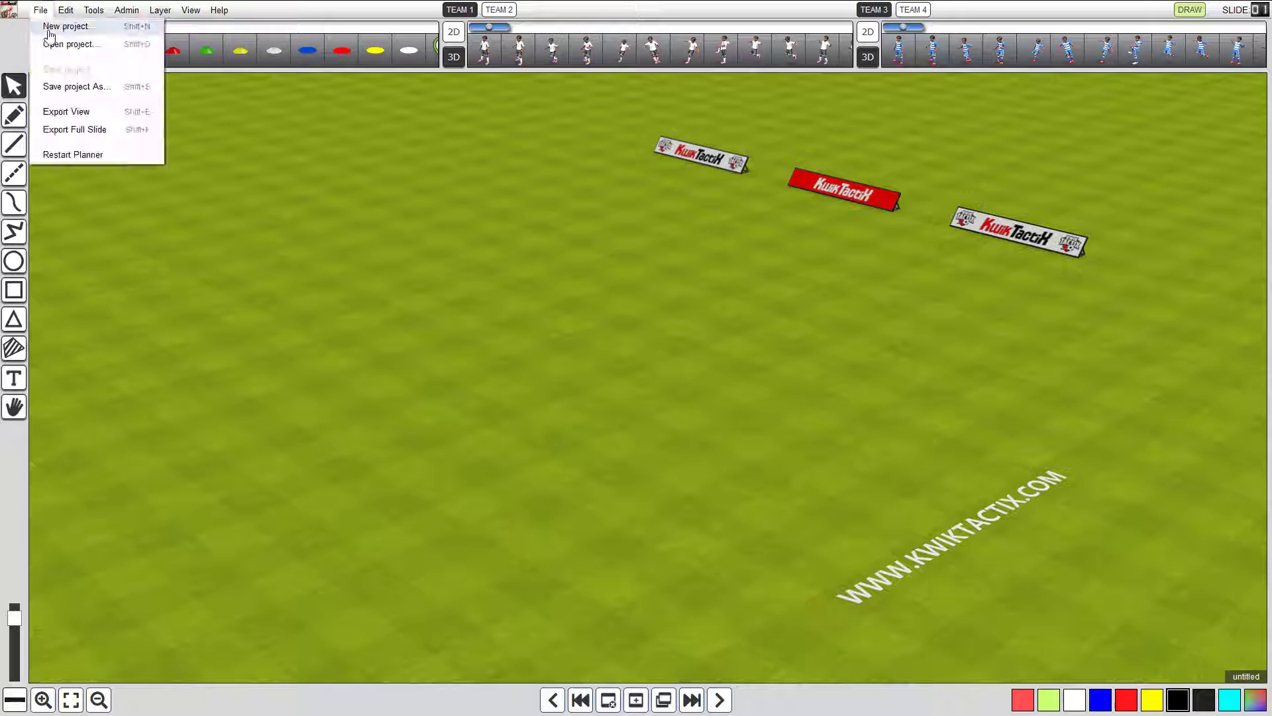
left_click(63, 42)
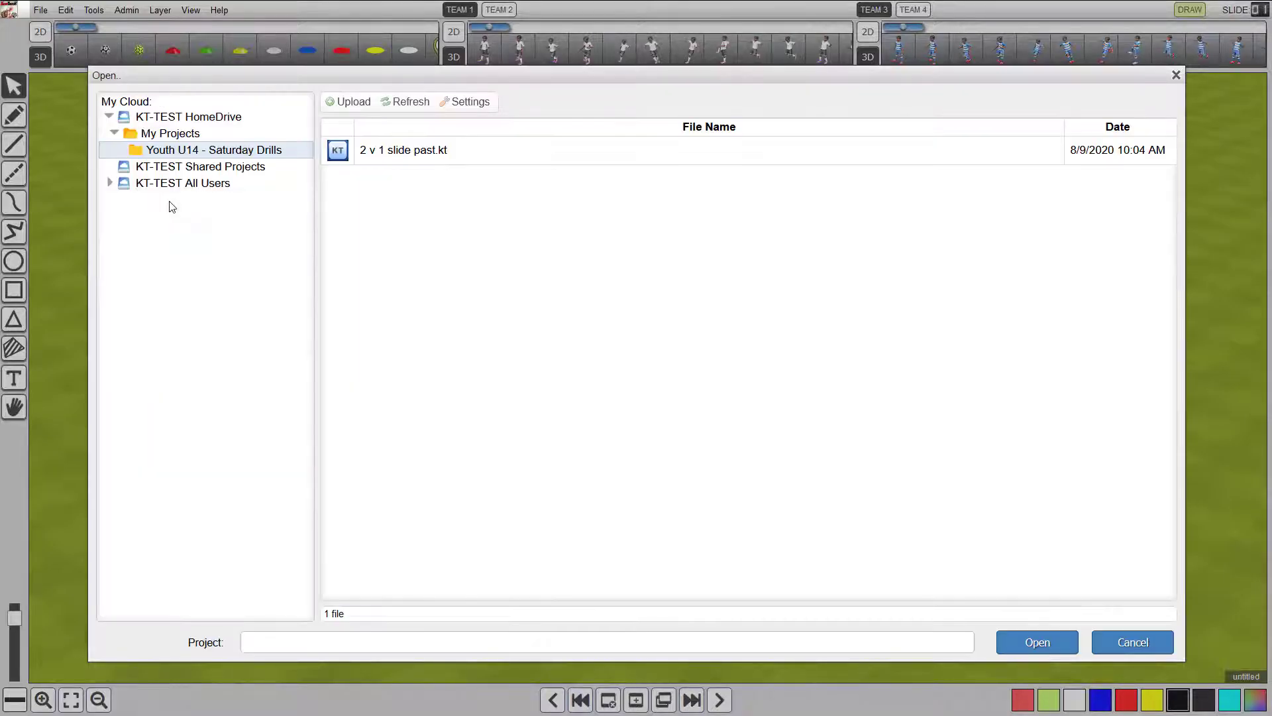
double_click(381, 151)
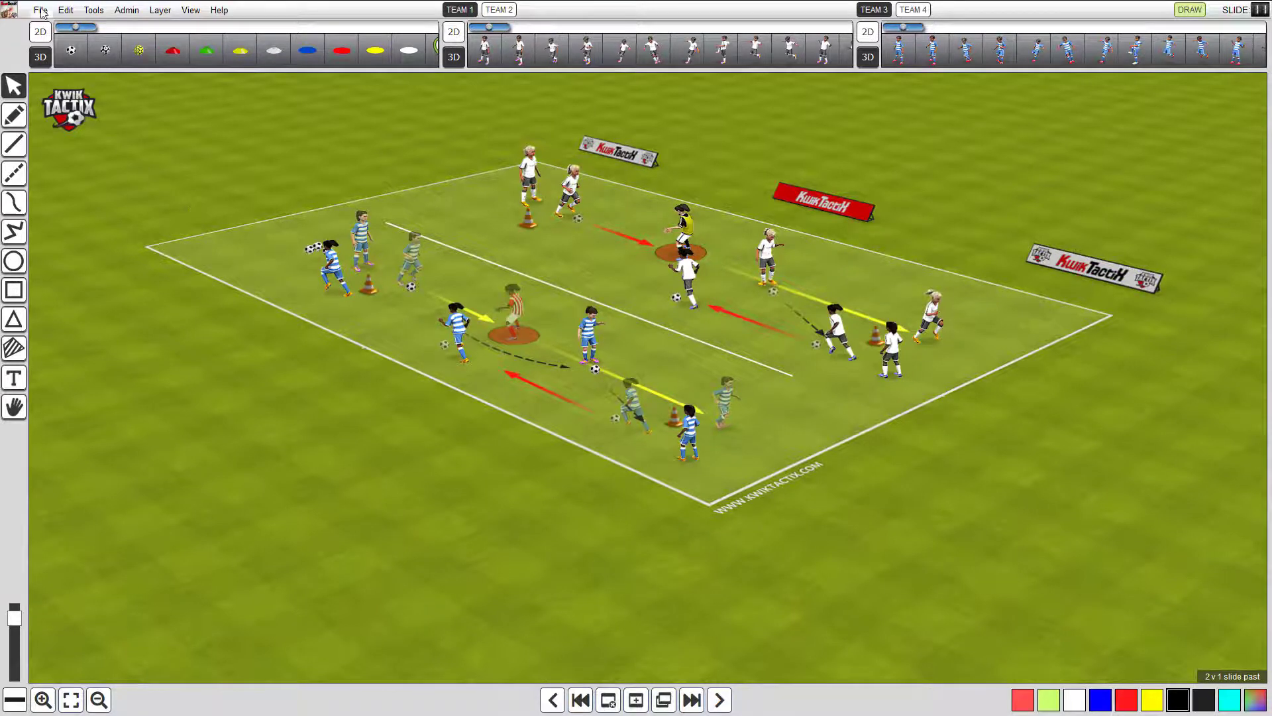
Step: Preview an export of the full slide in the Slide Exporter and close the exporter
left_click(41, 11)
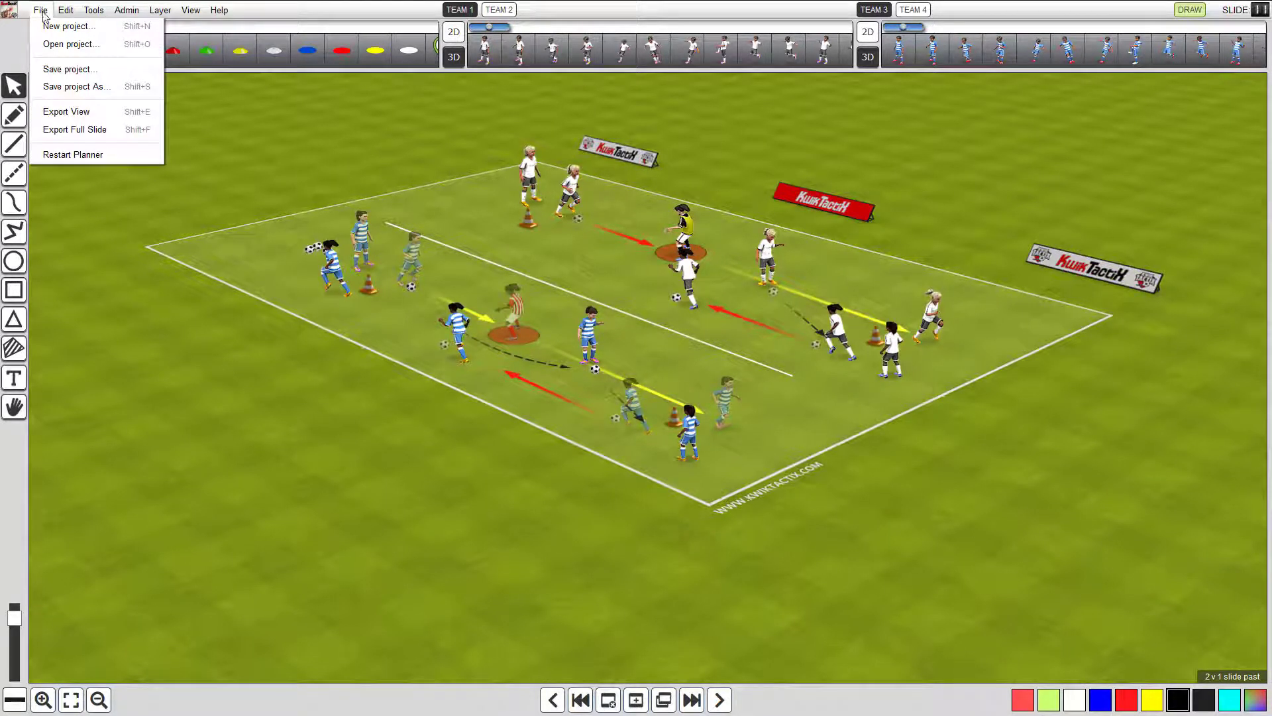
left_click(74, 129)
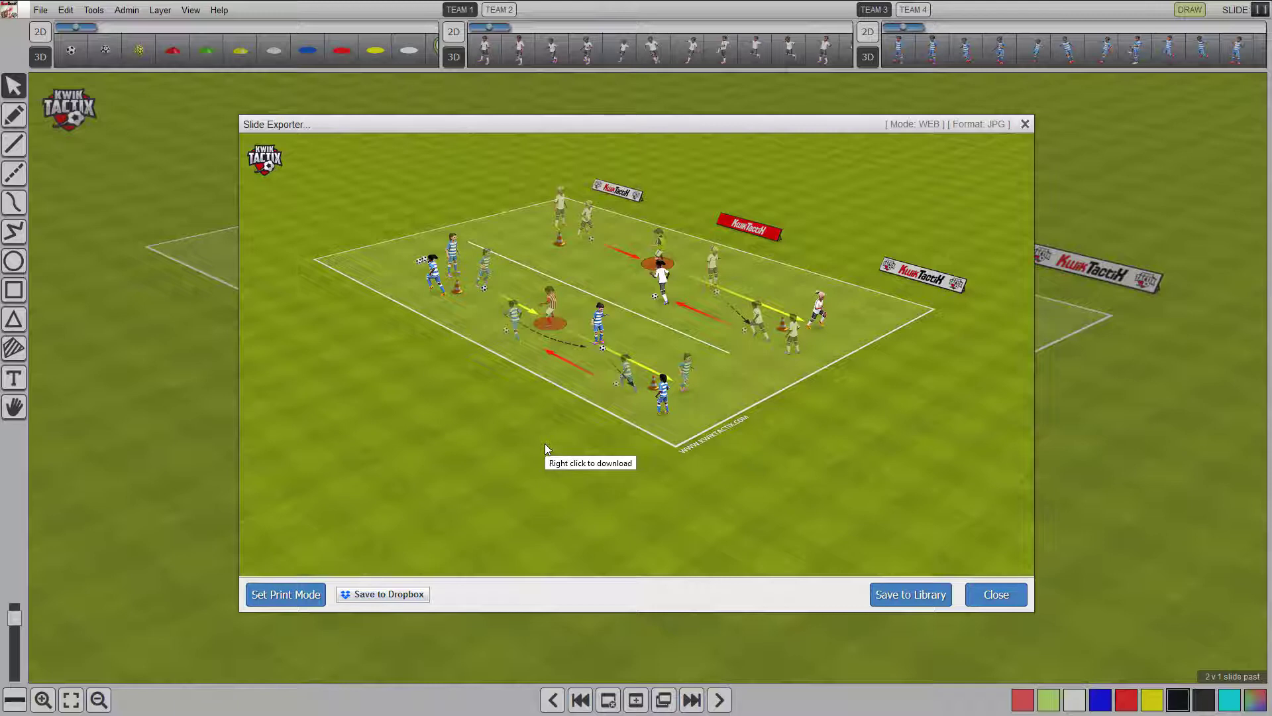
left_click(1000, 600)
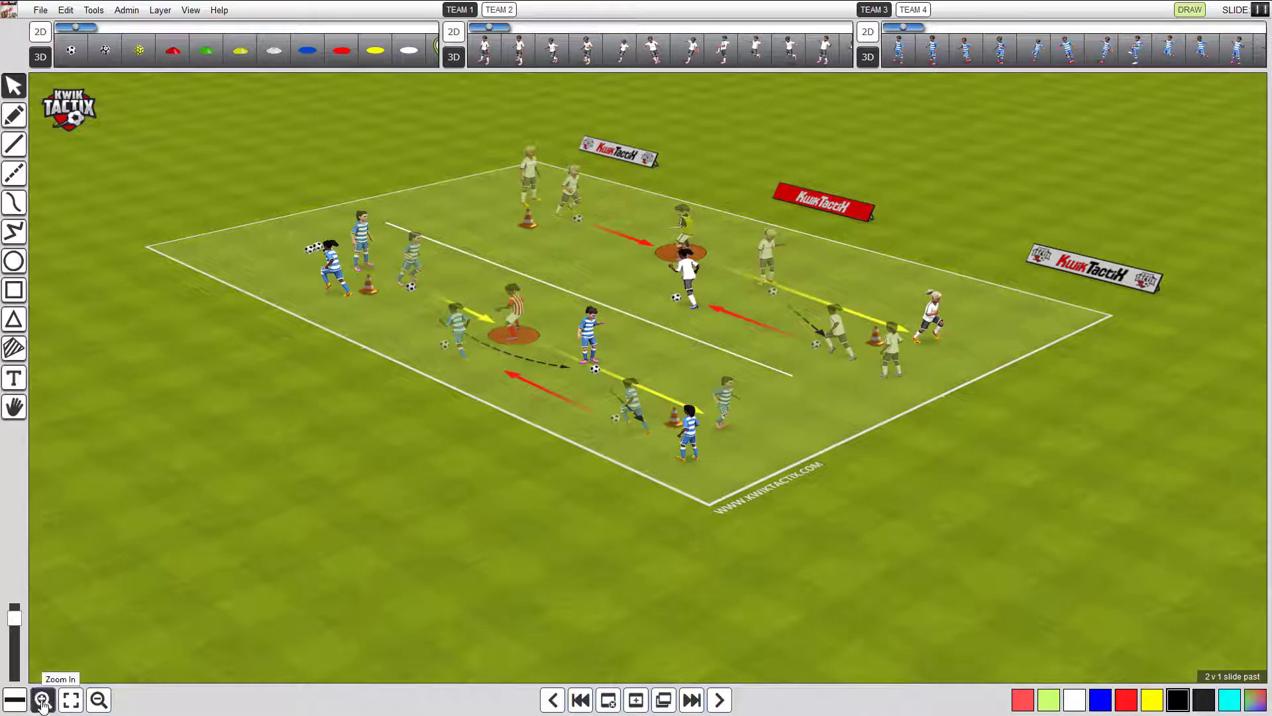
Step: Preview an export of only the current view, framed closely on the drill, and close the exporter
left_click(42, 699)
left_click(42, 699)
left_click(42, 700)
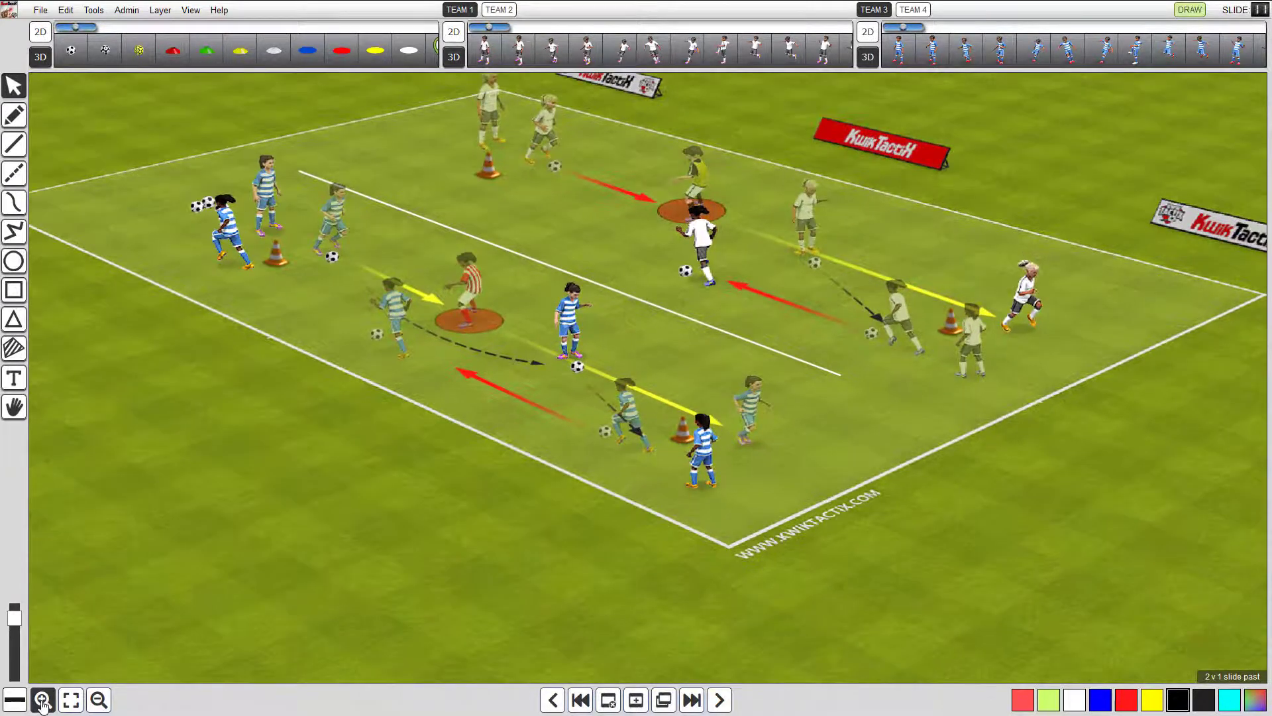
left_click(15, 406)
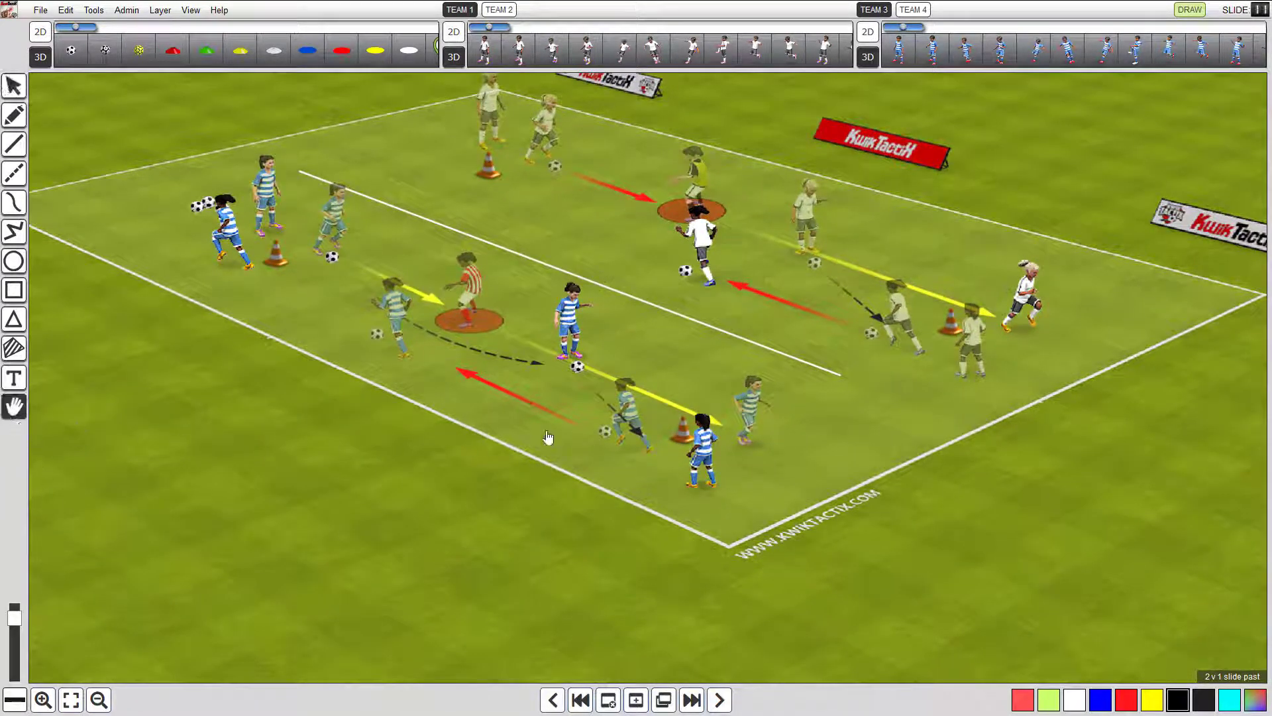
left_click_drag(762, 374, 764, 458)
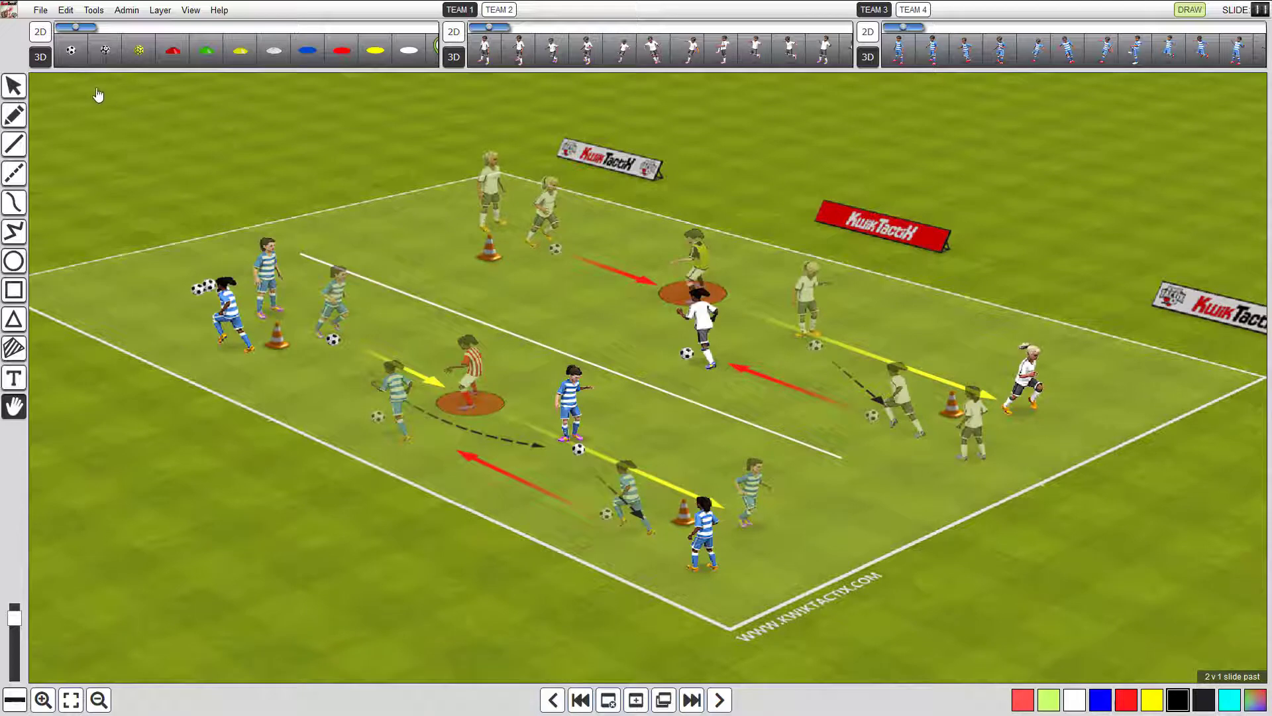
left_click(32, 14)
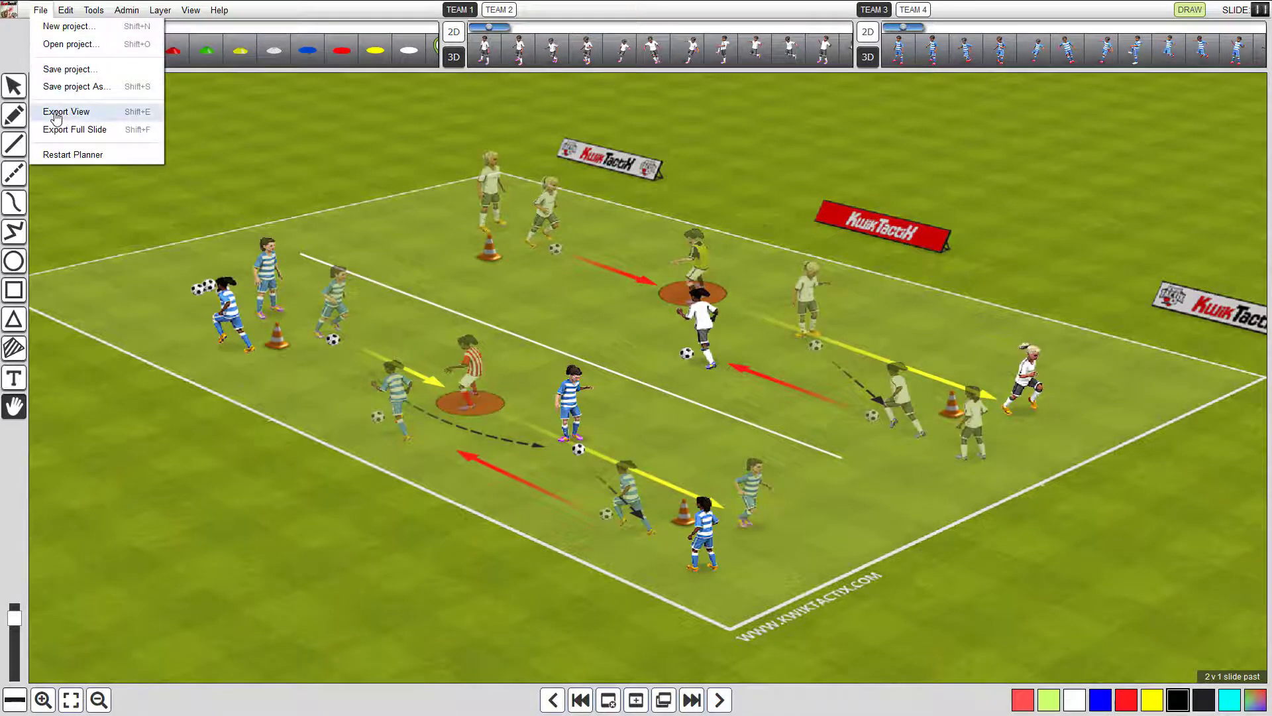
left_click(56, 114)
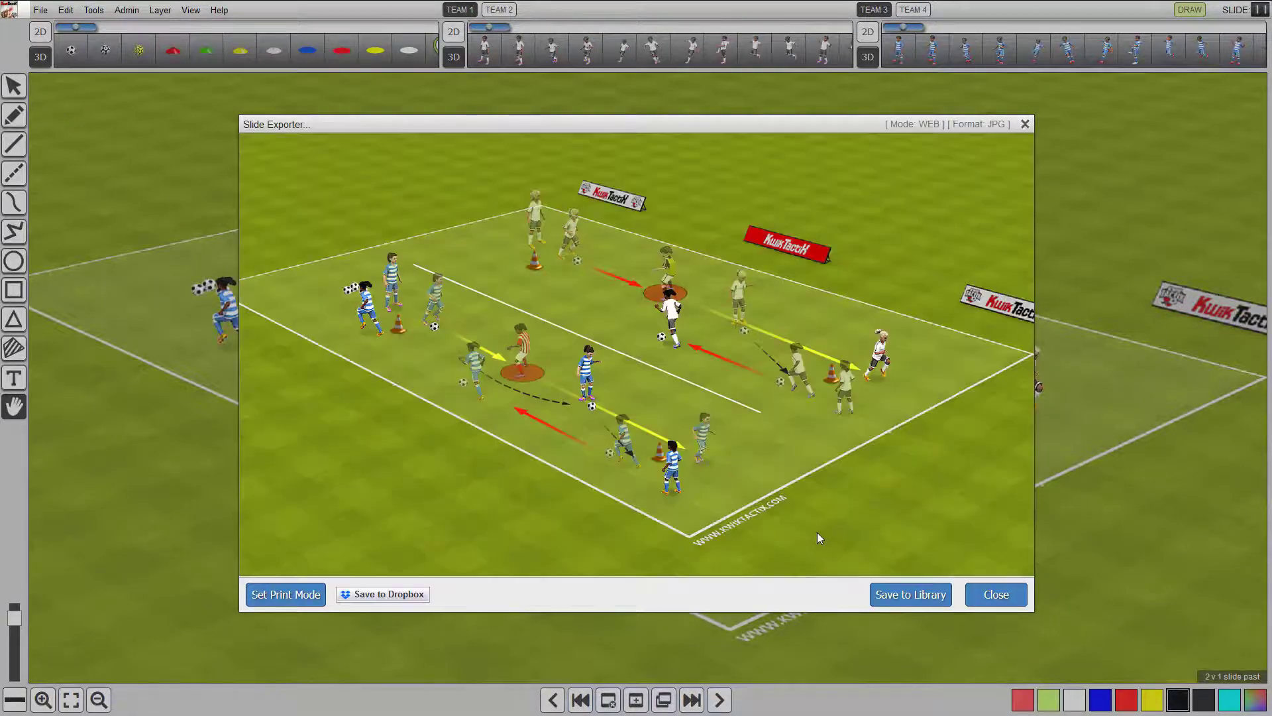
left_click(997, 595)
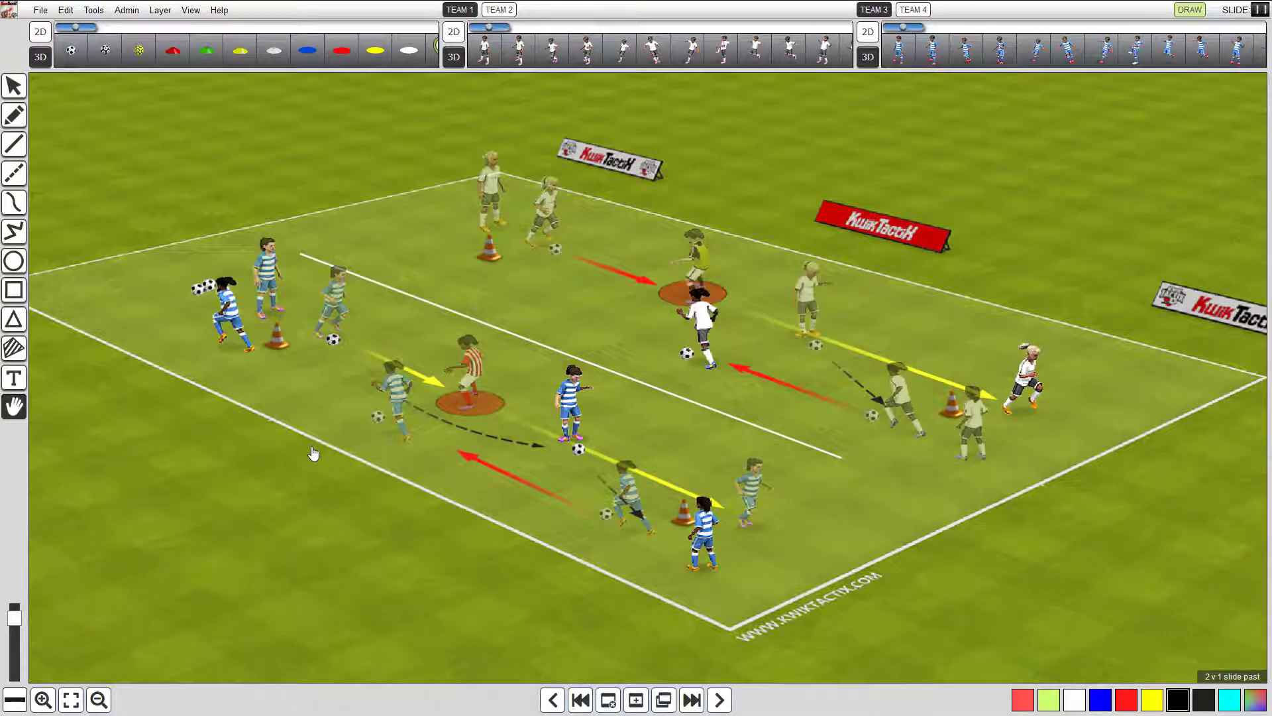
Step: Export the full slide and switch the Slide Exporter to print mode
left_click(42, 11)
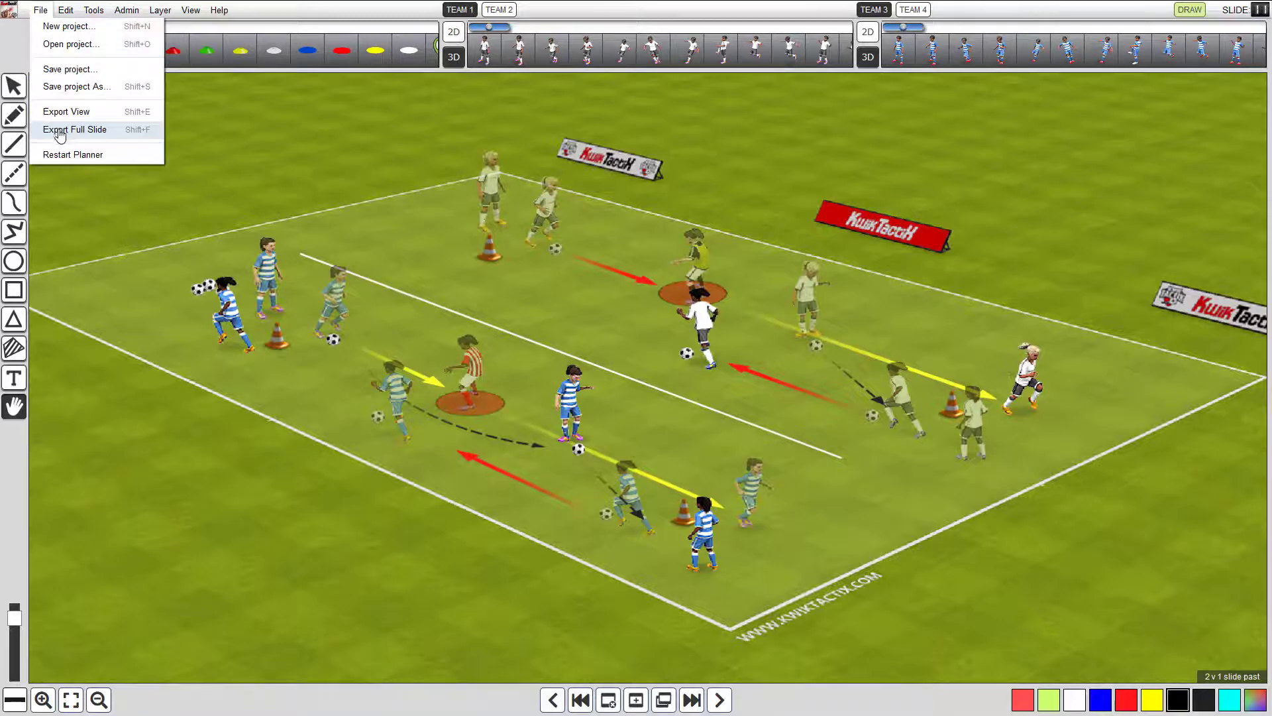
left_click(60, 130)
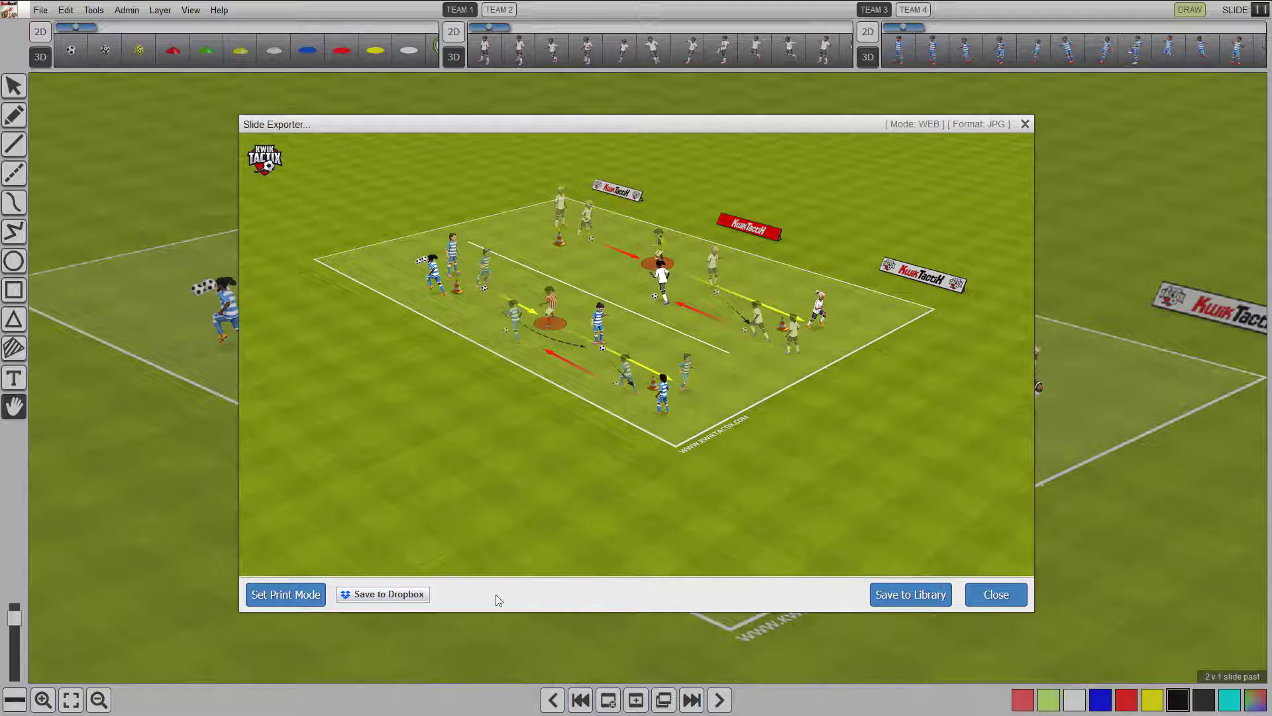
left_click(278, 595)
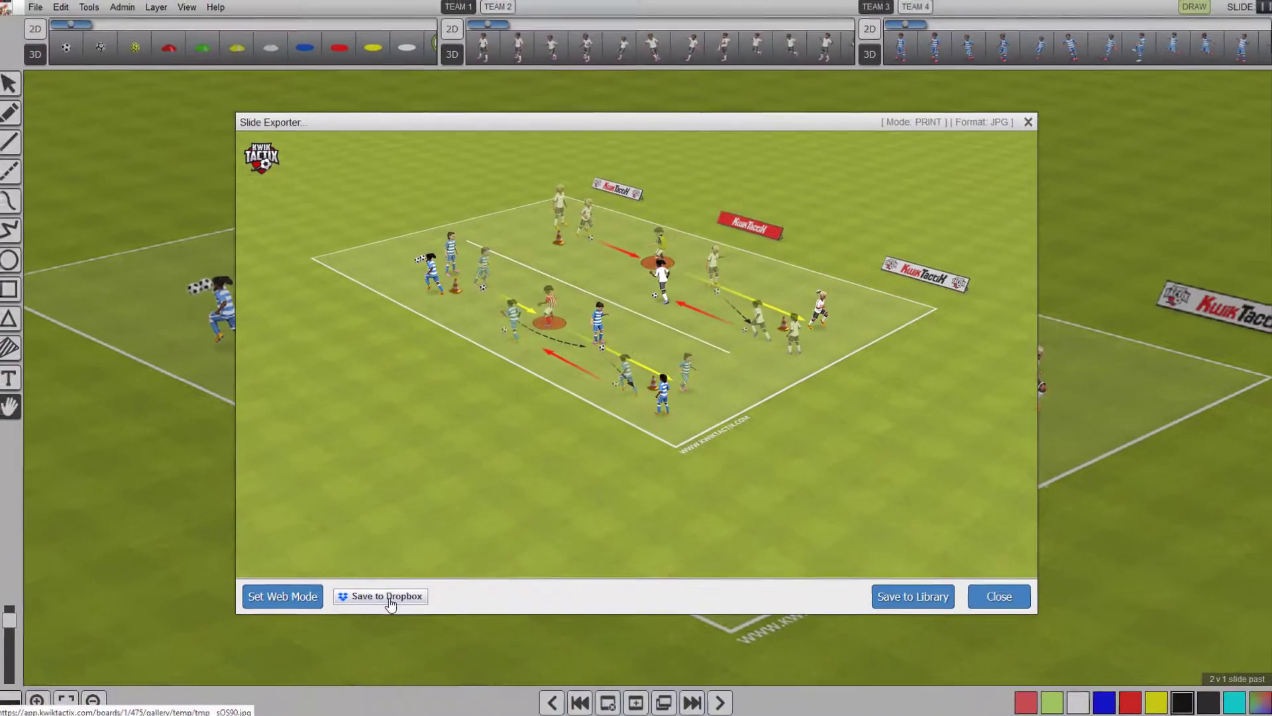
left_click(389, 600)
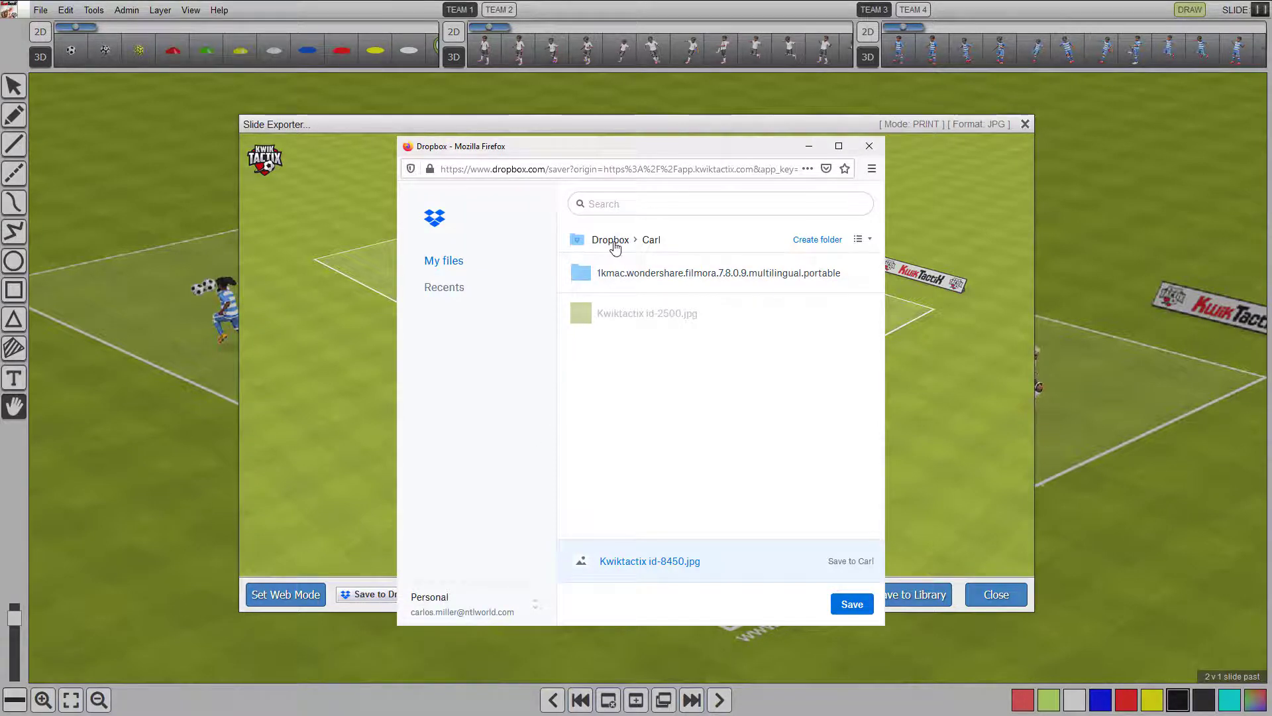
left_click(614, 242)
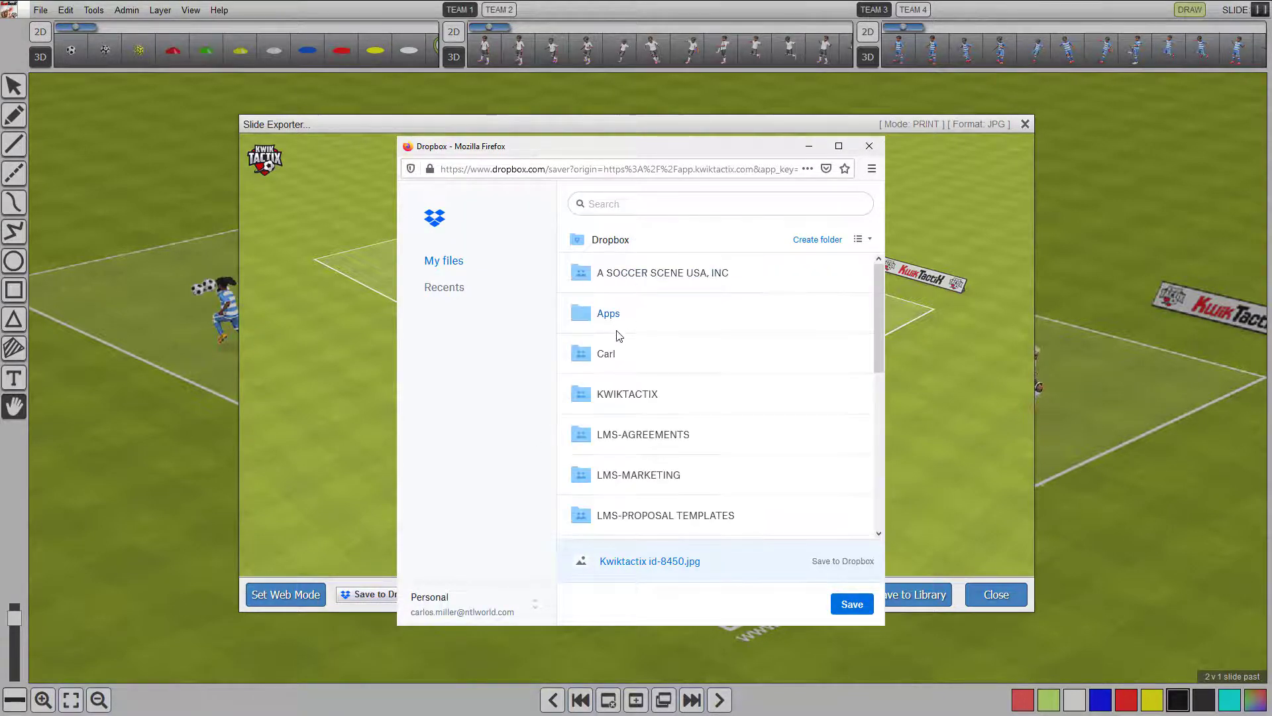
scroll(633, 479, "down", 5)
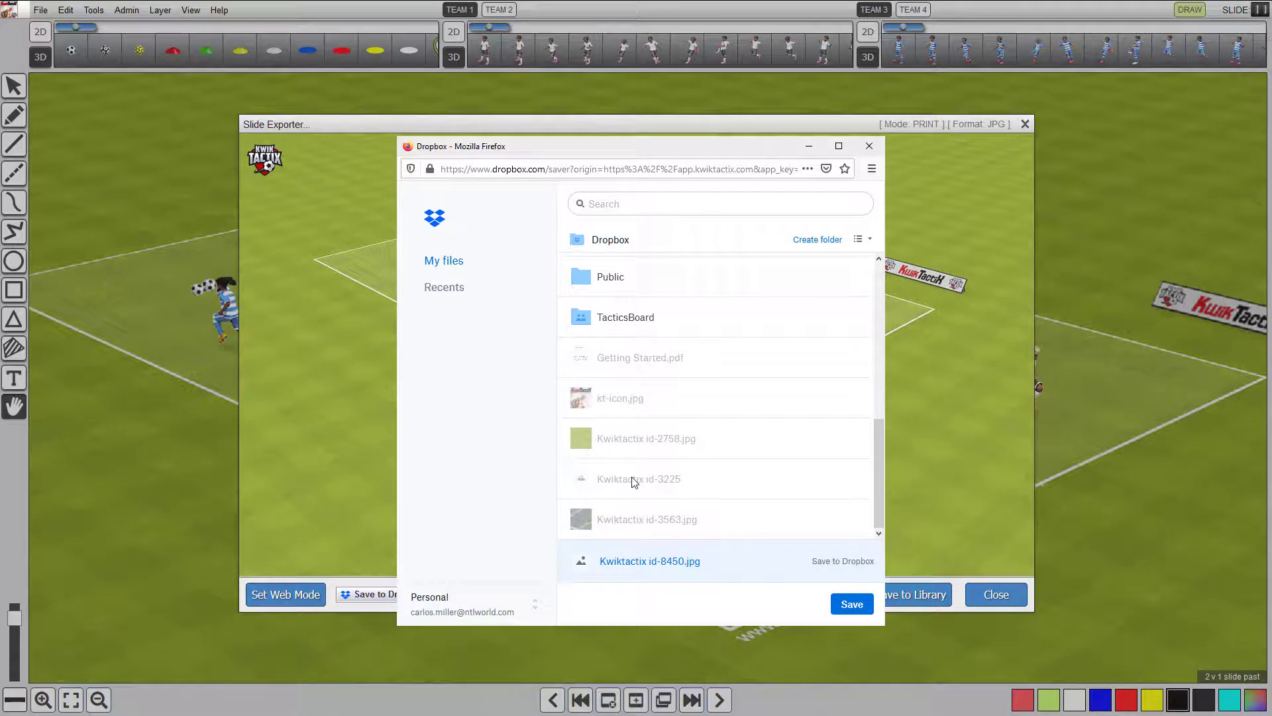
scroll(633, 478, "up", 3)
left_click(612, 411)
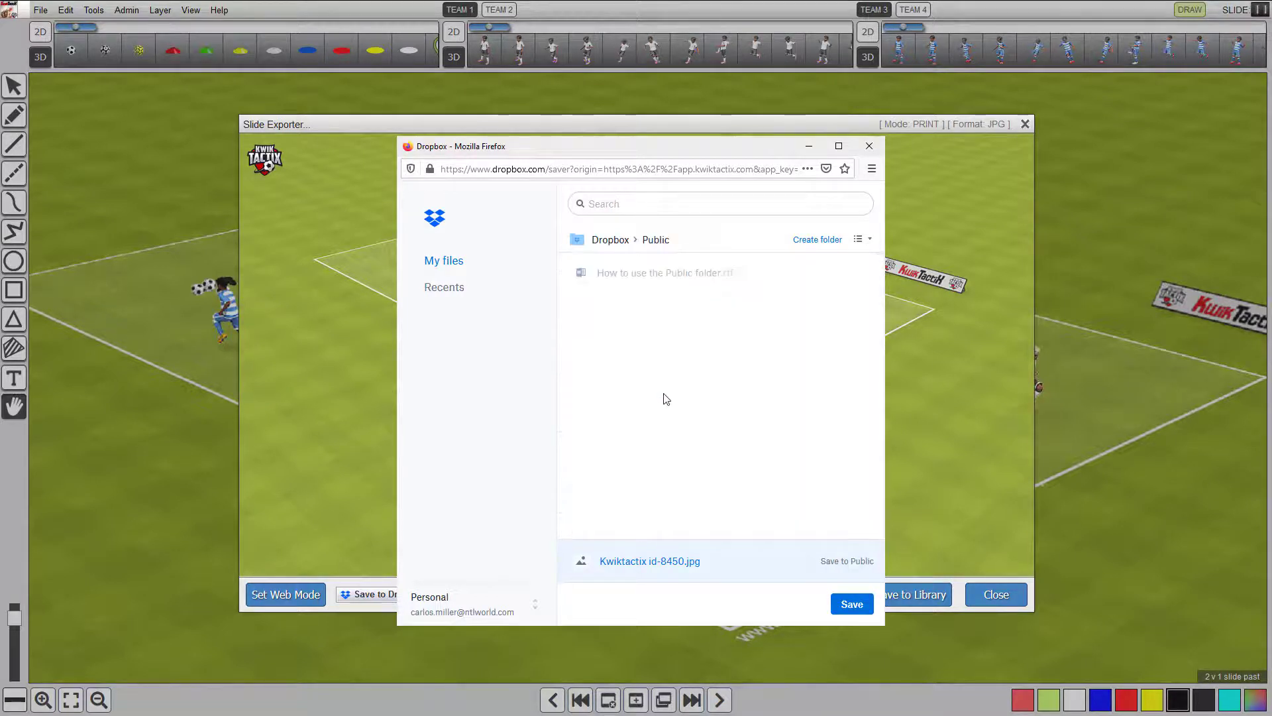
left_click(868, 147)
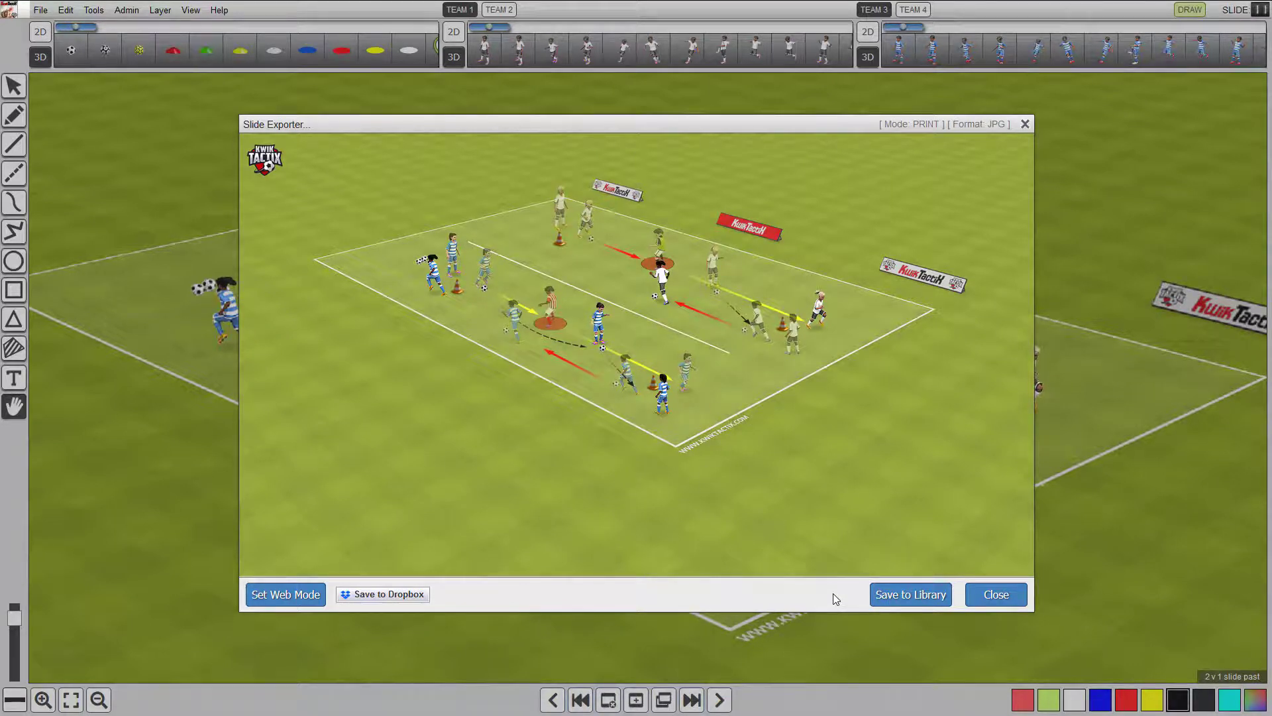
Step: Start saving the exported slide to the image library, choosing the Tutorial Images folder as destination
left_click(909, 597)
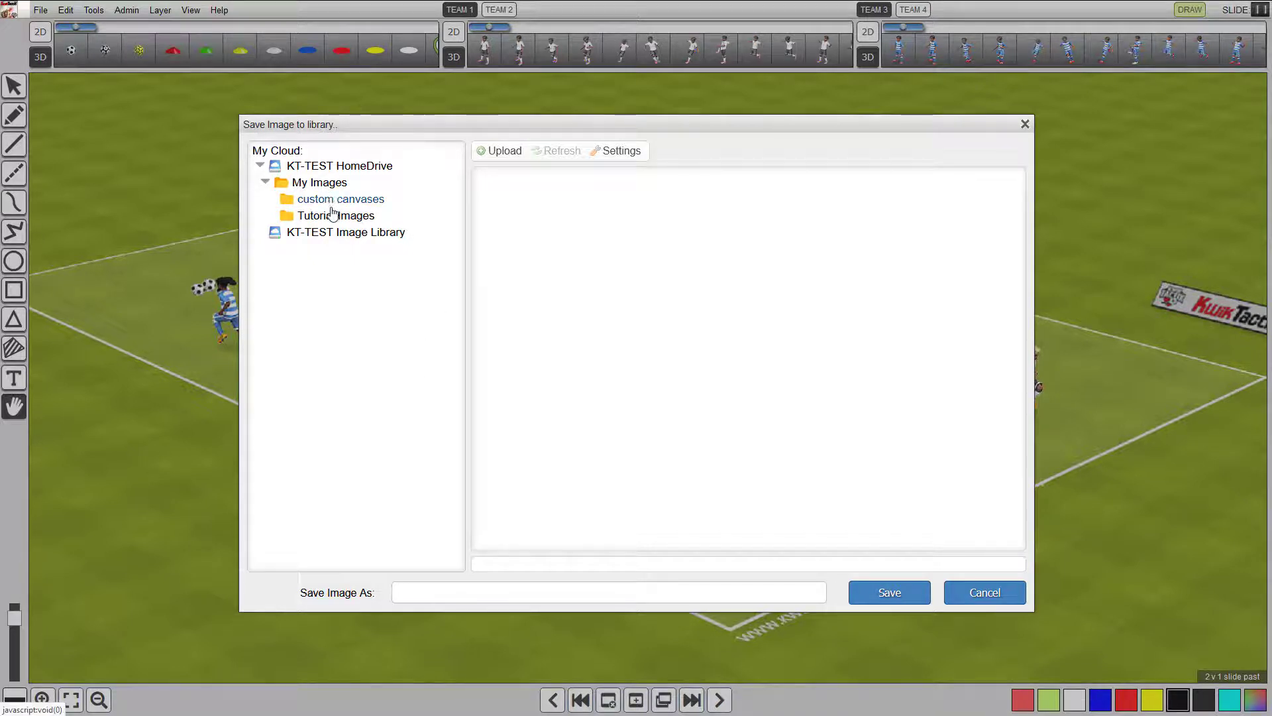
left_click(333, 218)
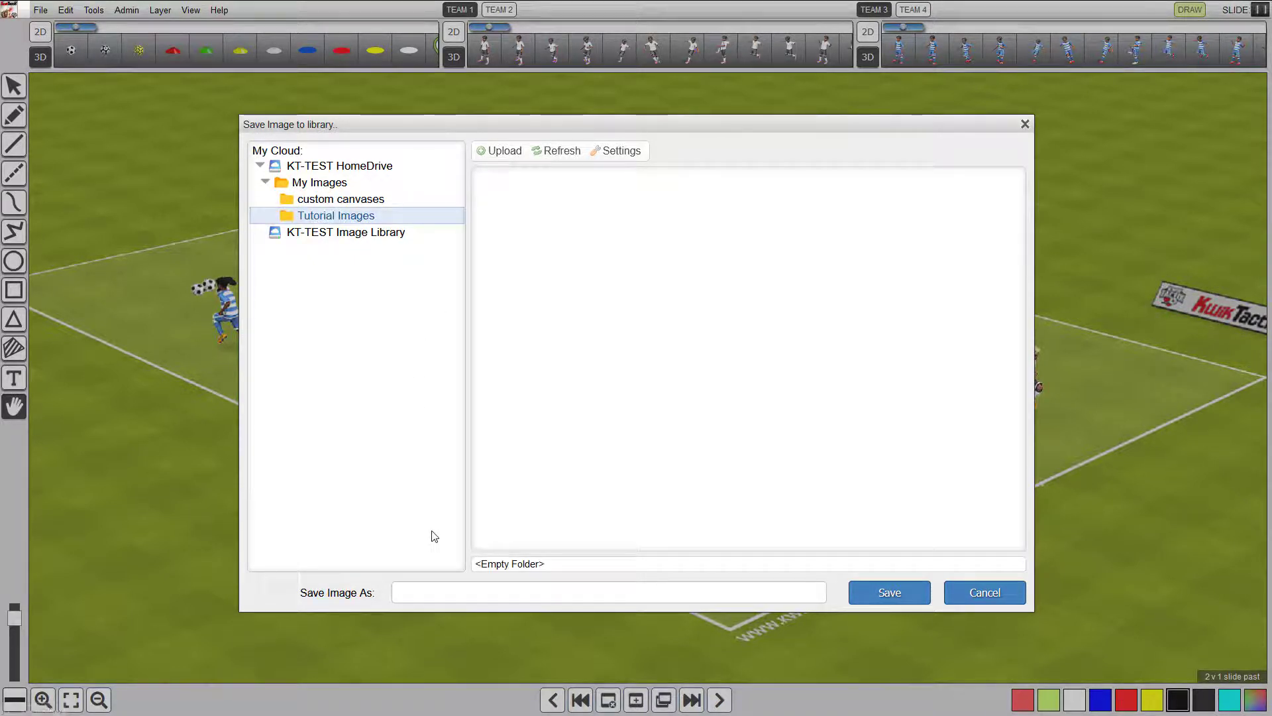
right_click(335, 219)
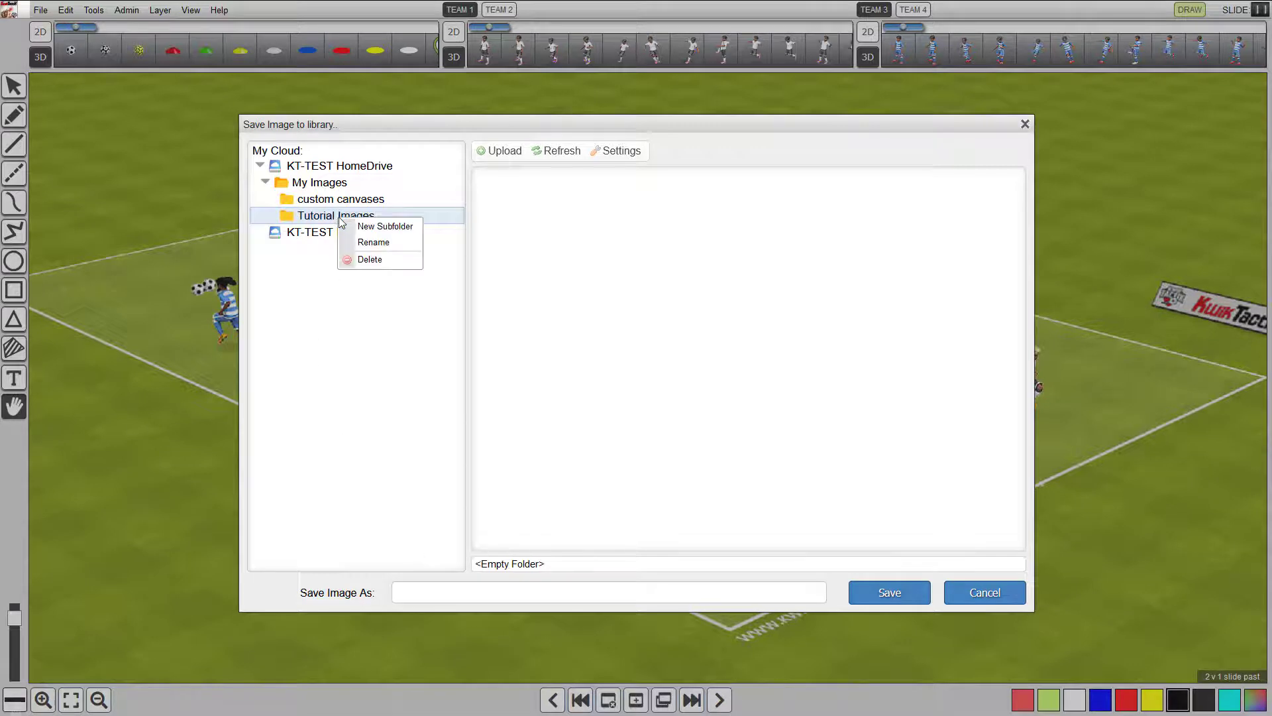
left_click(368, 225)
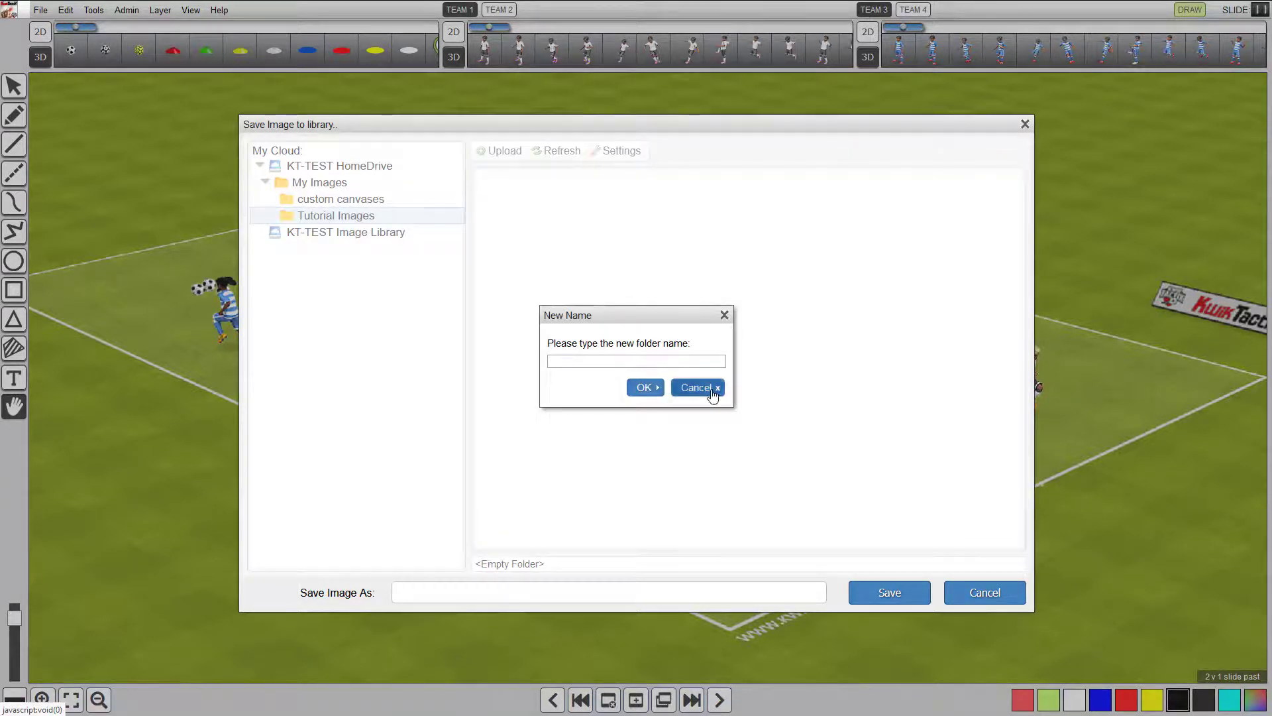
left_click(686, 388)
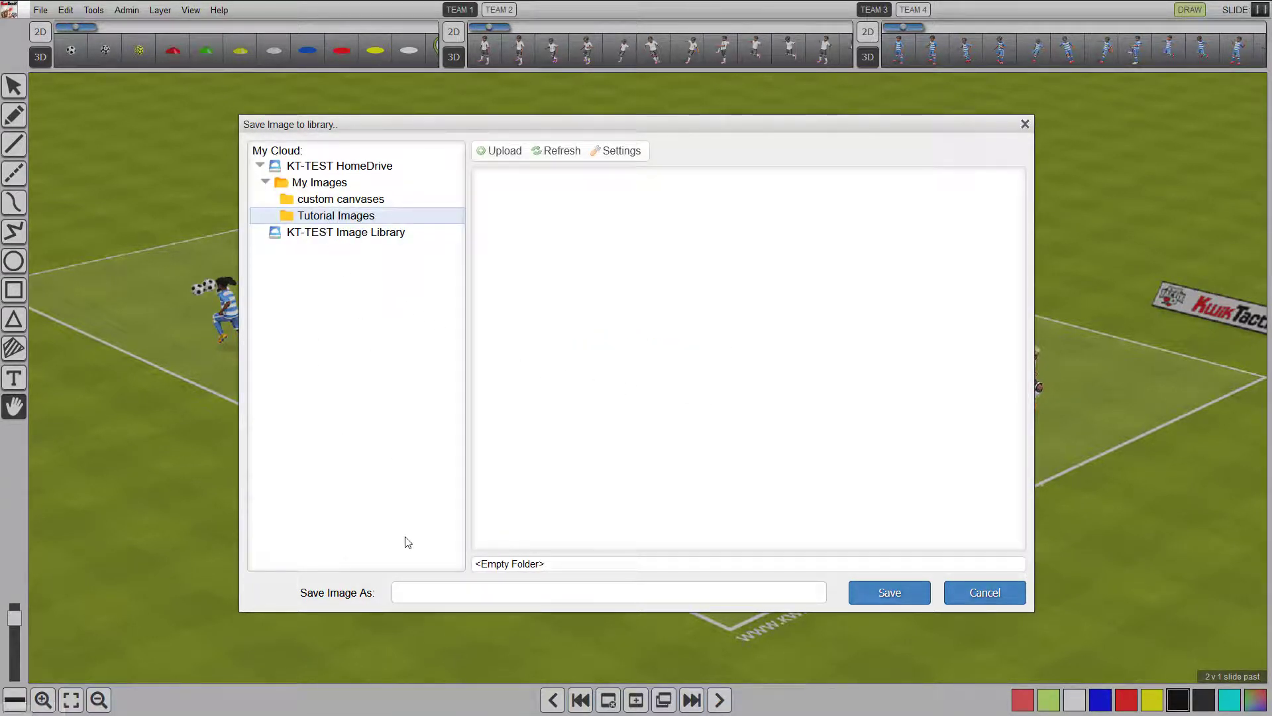
Step: Save the exported image to the library under the name Export Tutorial Image 1
left_click(410, 596)
type("Export Tu")
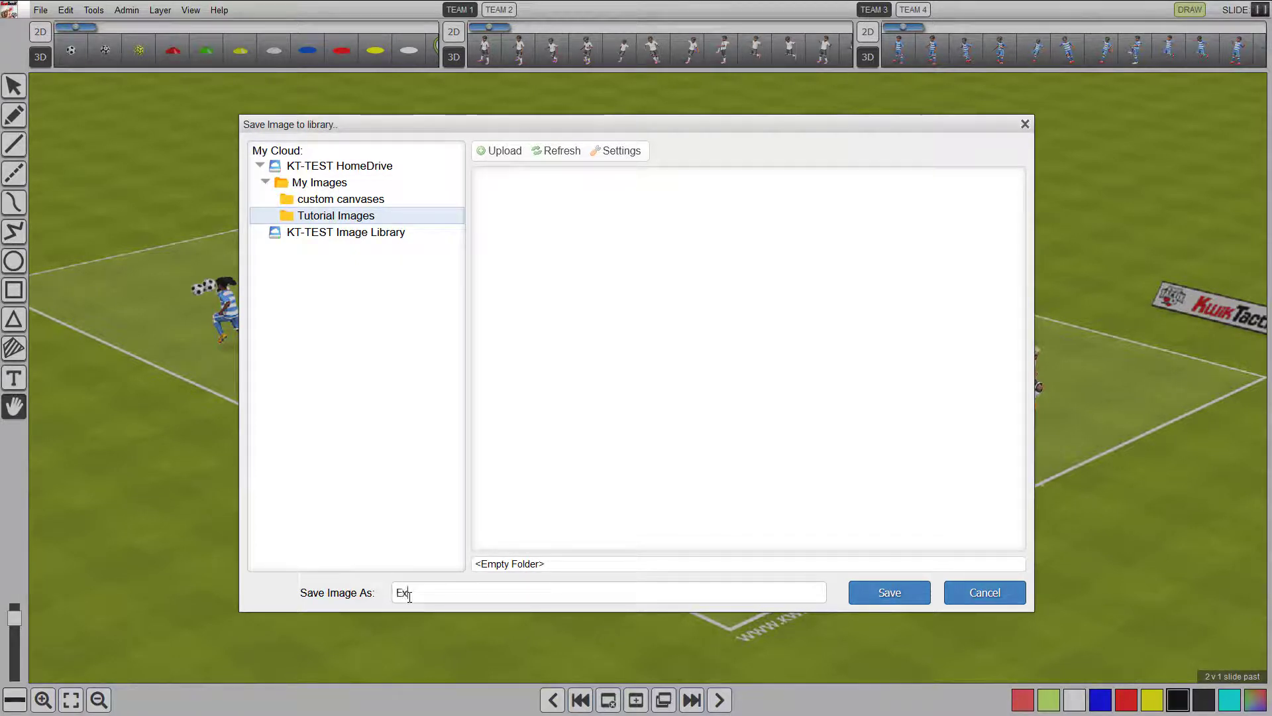
type("torial Image 1")
left_click(875, 594)
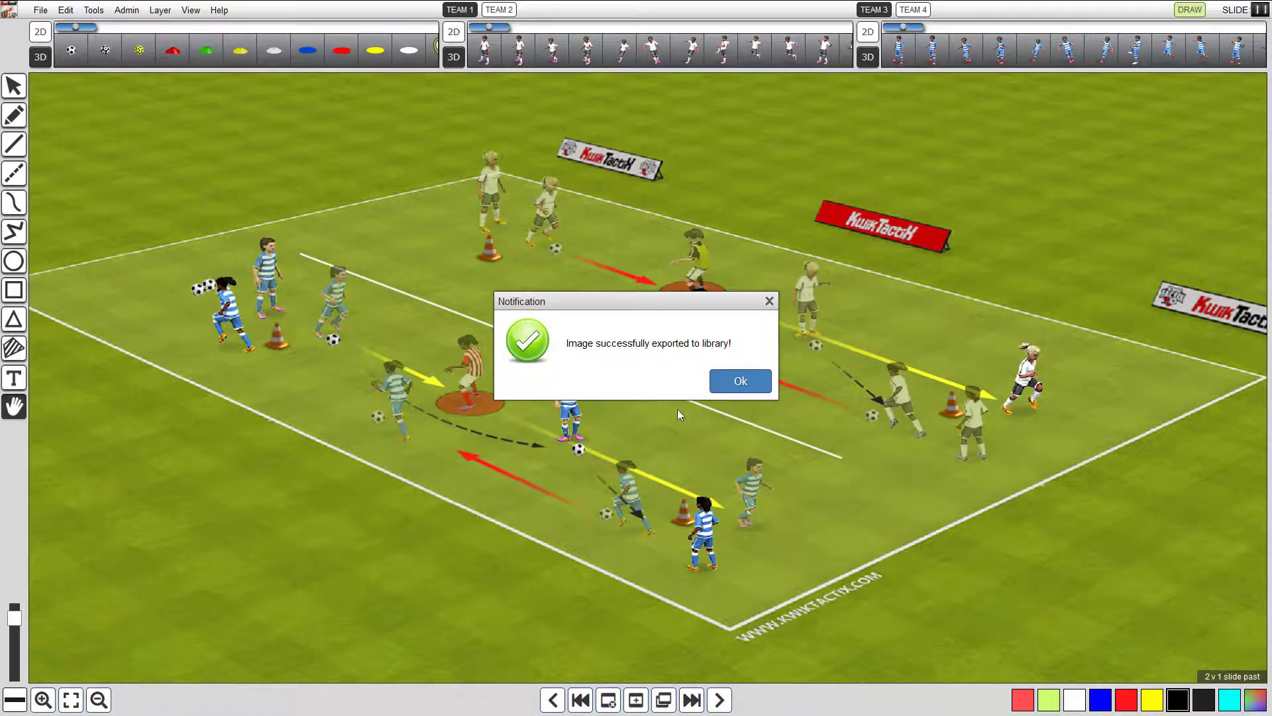
left_click(739, 385)
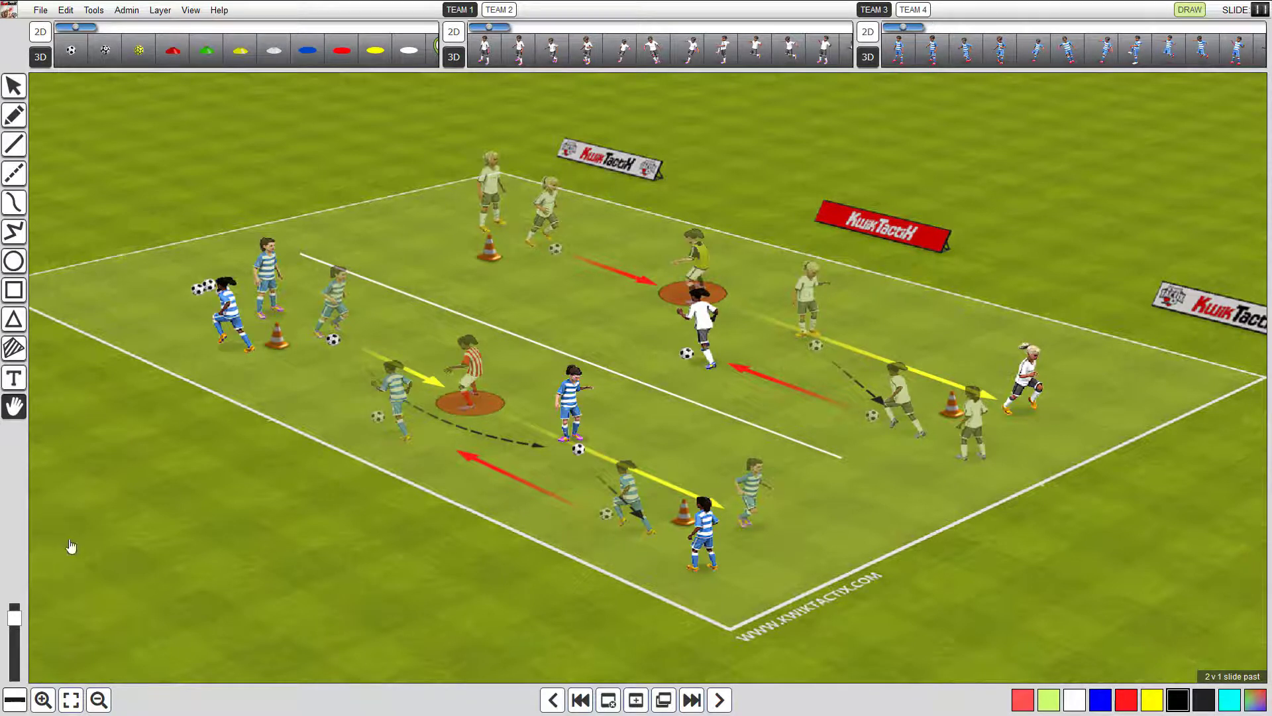
Step: Upload the canvas image [3D]Field[P].png to the custom canvases folder in the Canvas Manager
left_click(77, 699)
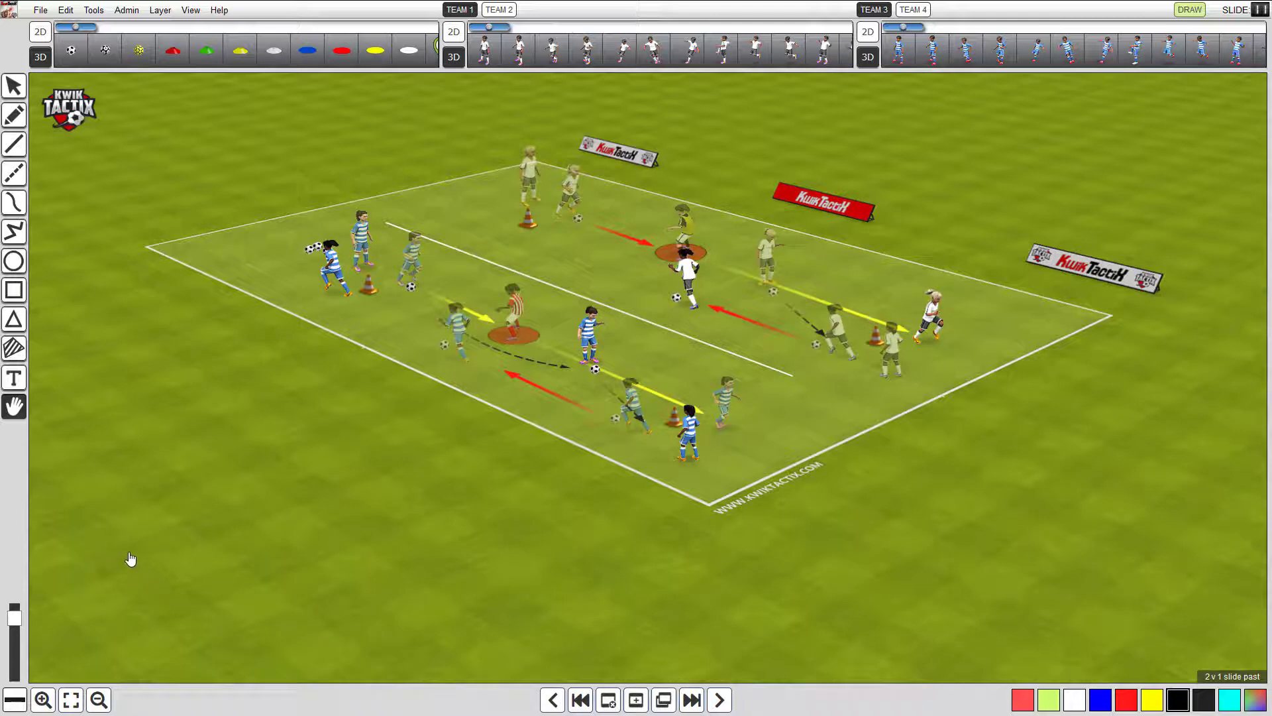
left_click(13, 86)
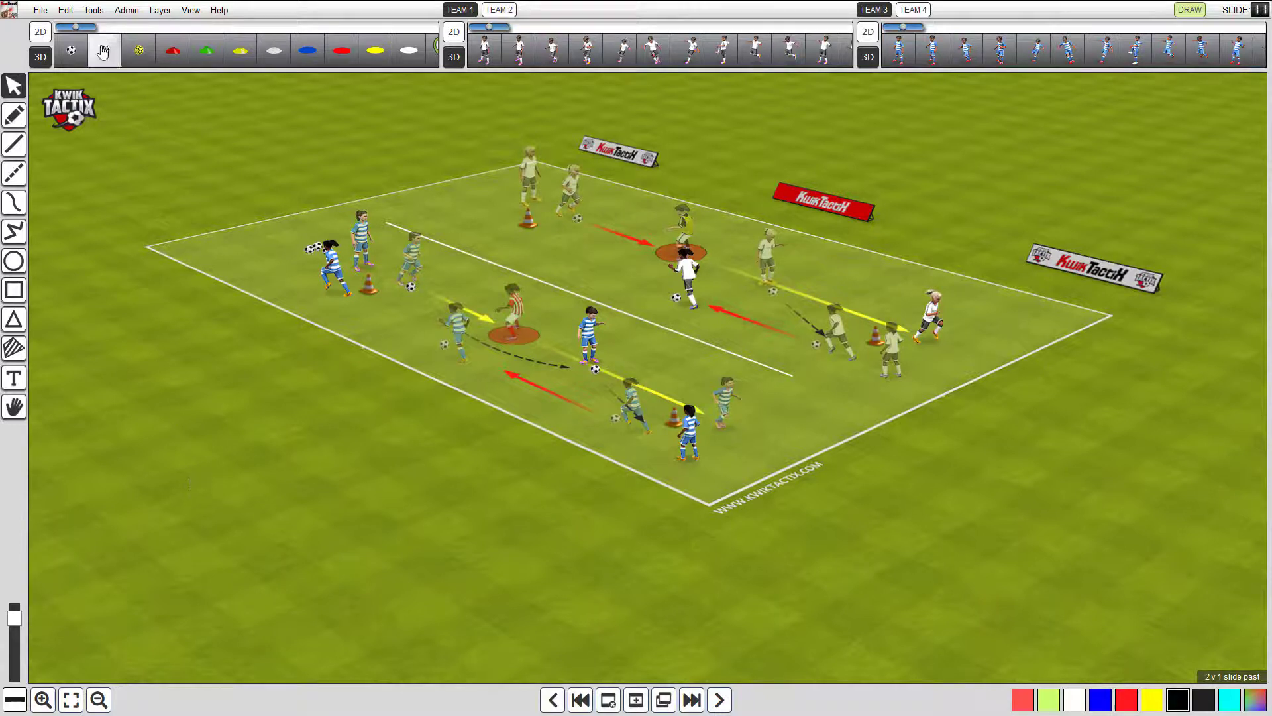
left_click(94, 10)
left_click(119, 24)
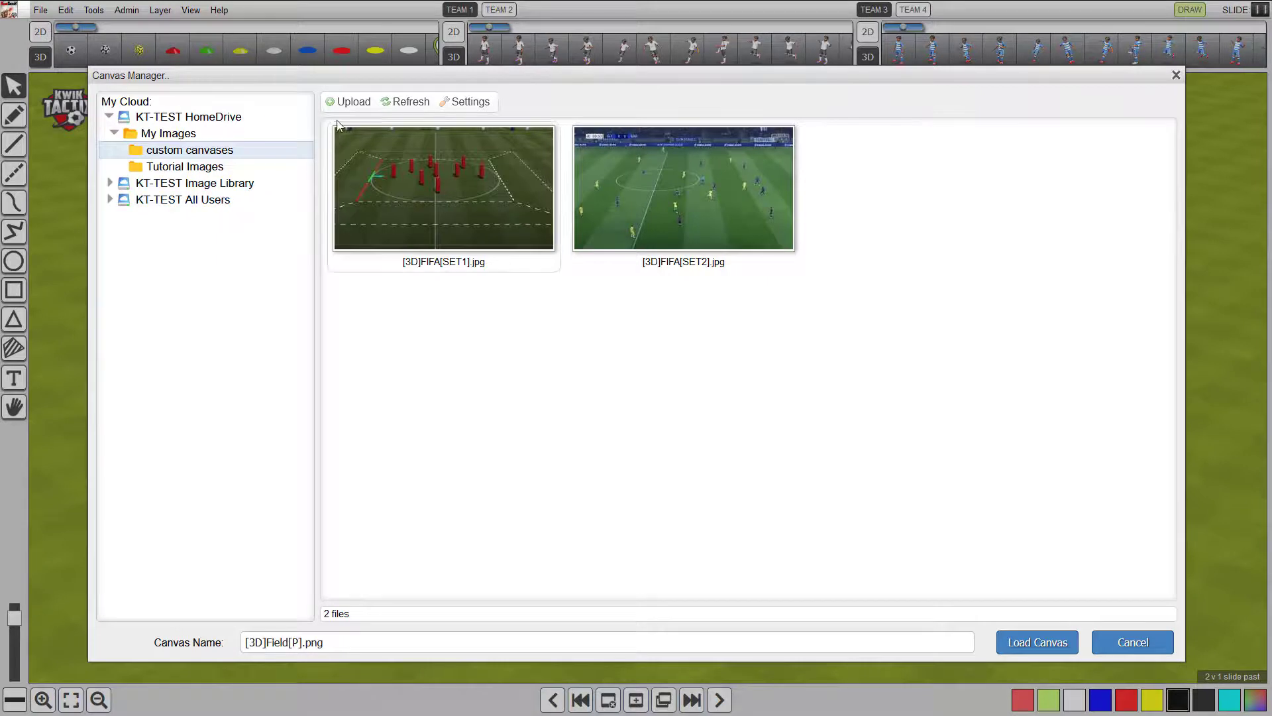
left_click(346, 102)
double_click(227, 104)
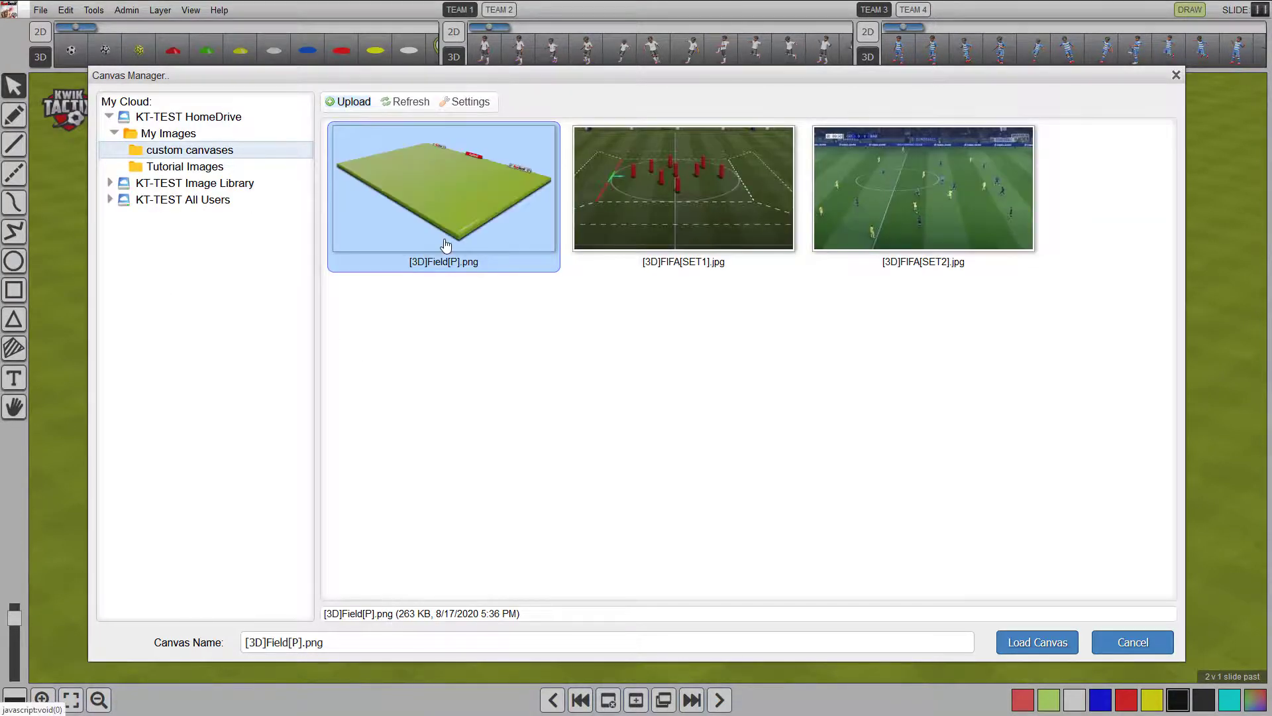
Step: Replace the slide canvas with [3D]Field[P].png from the custom canvases folder
left_click(1176, 75)
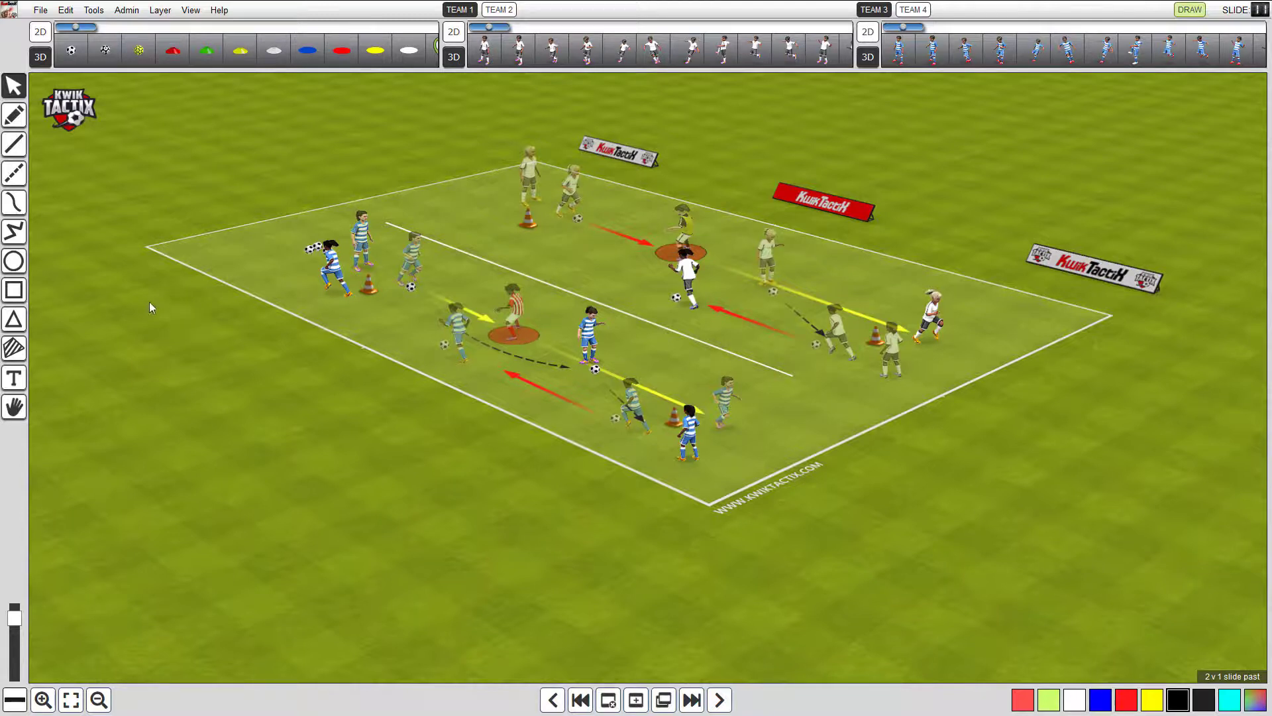
left_click(71, 11)
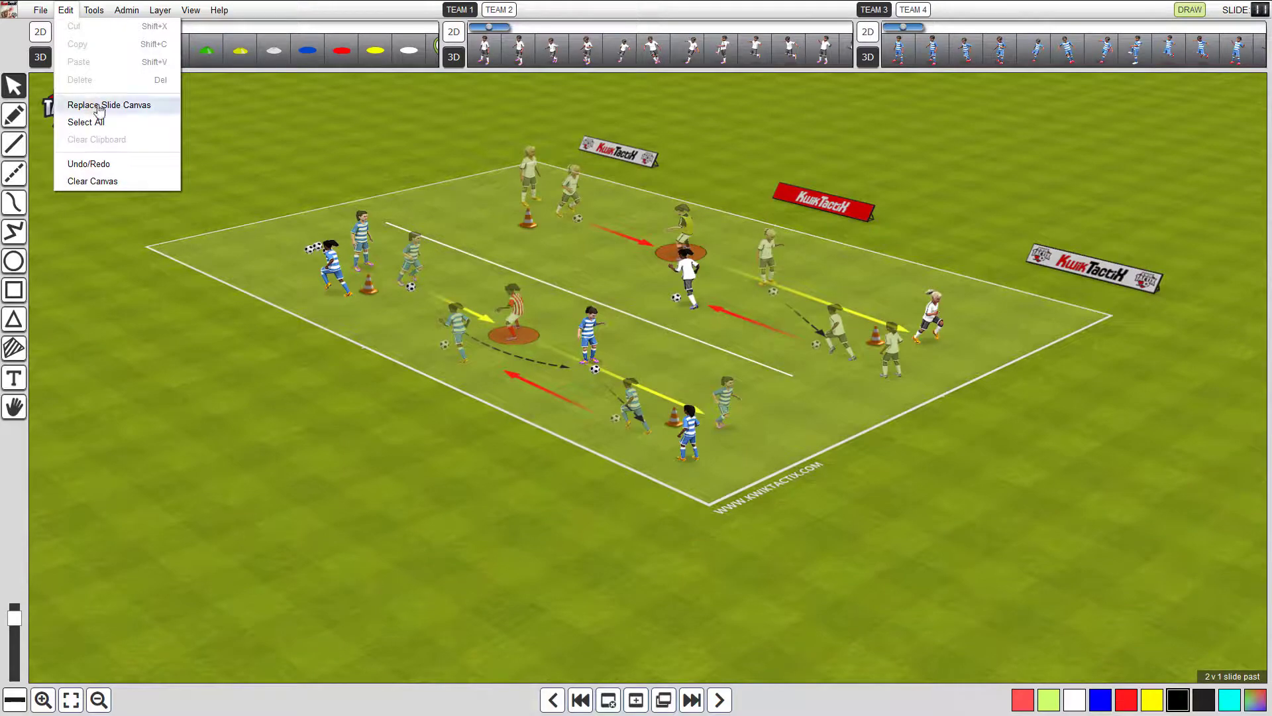
left_click(100, 109)
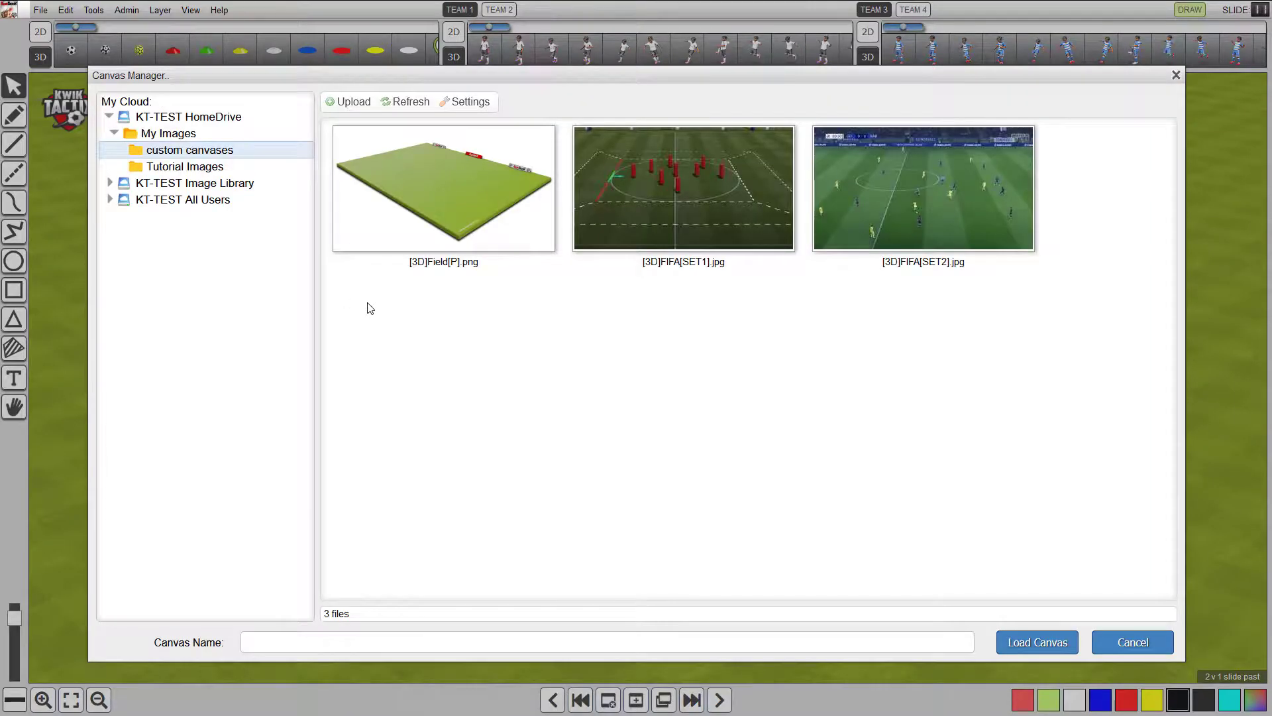
left_click(456, 214)
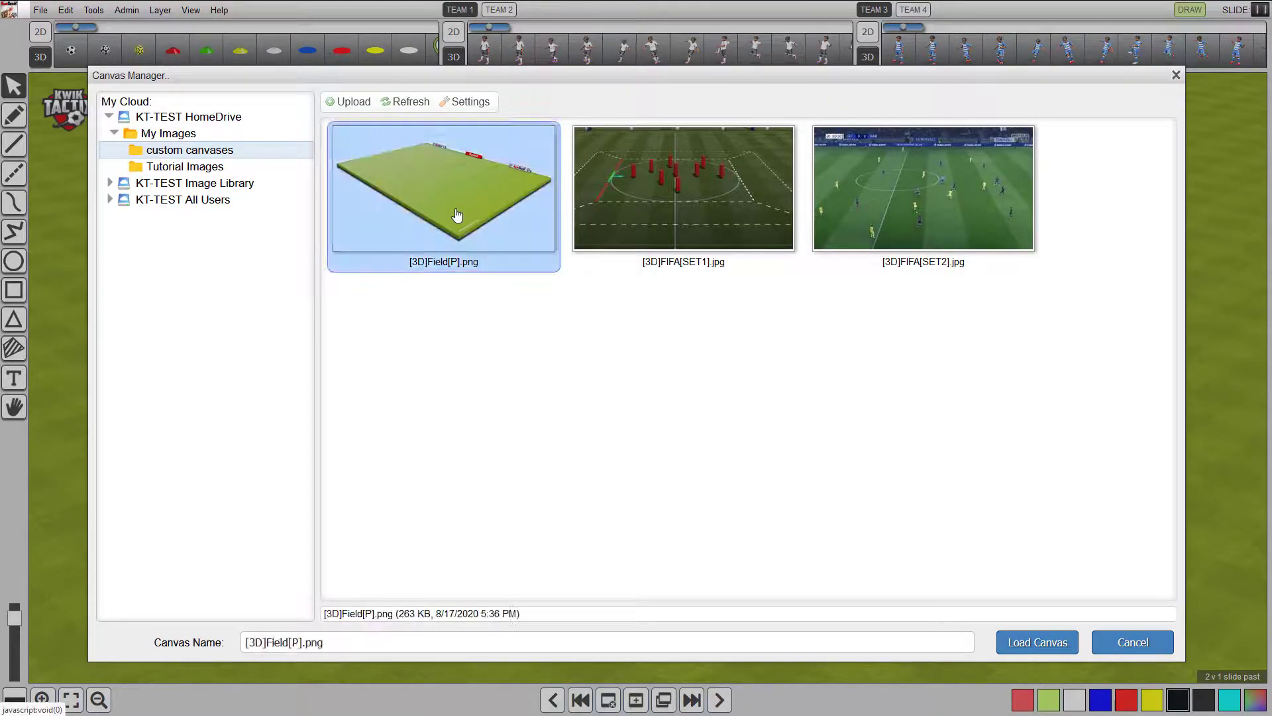
left_click(1029, 648)
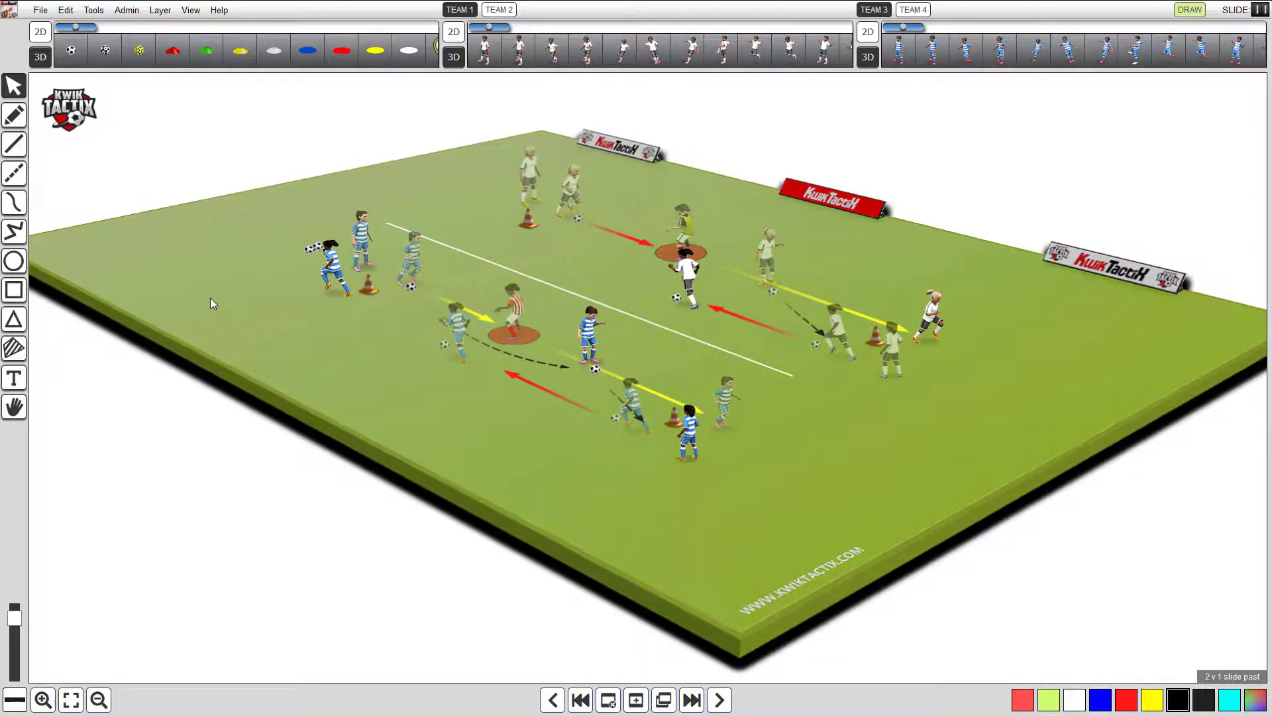
Step: Export the full slide with the new canvas and convert the exported image to PNG
left_click(40, 10)
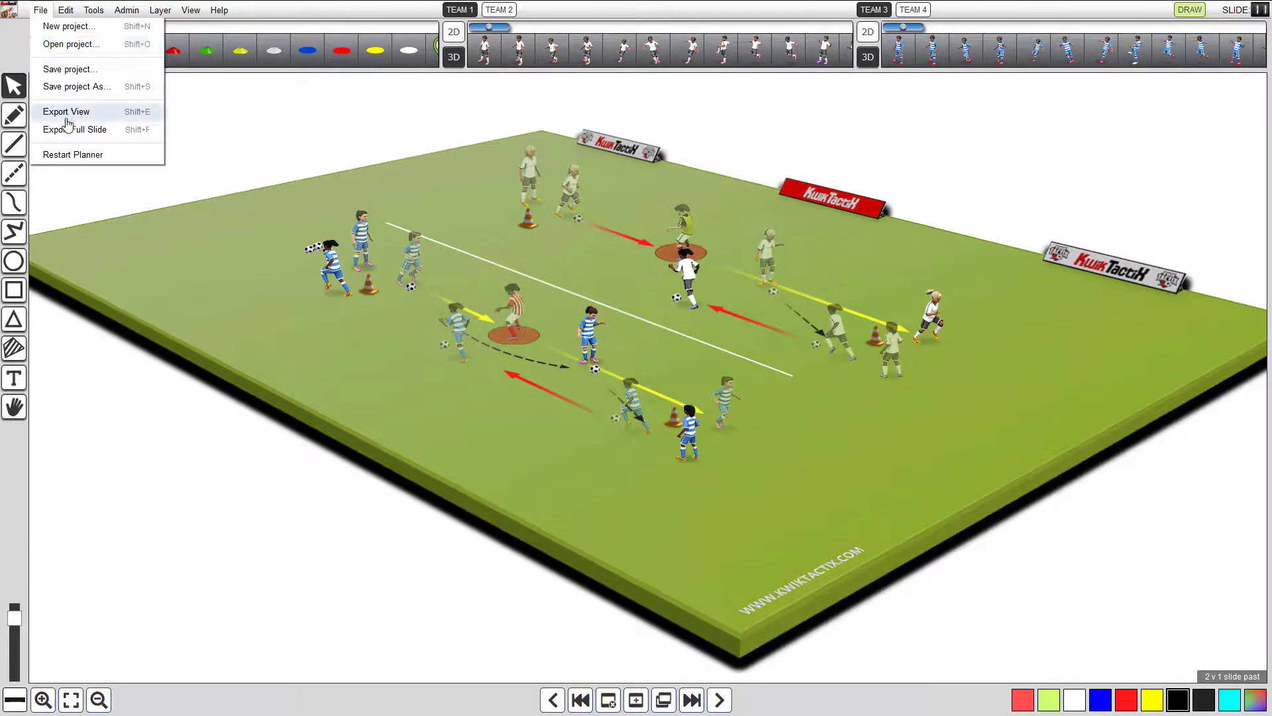
left_click(70, 130)
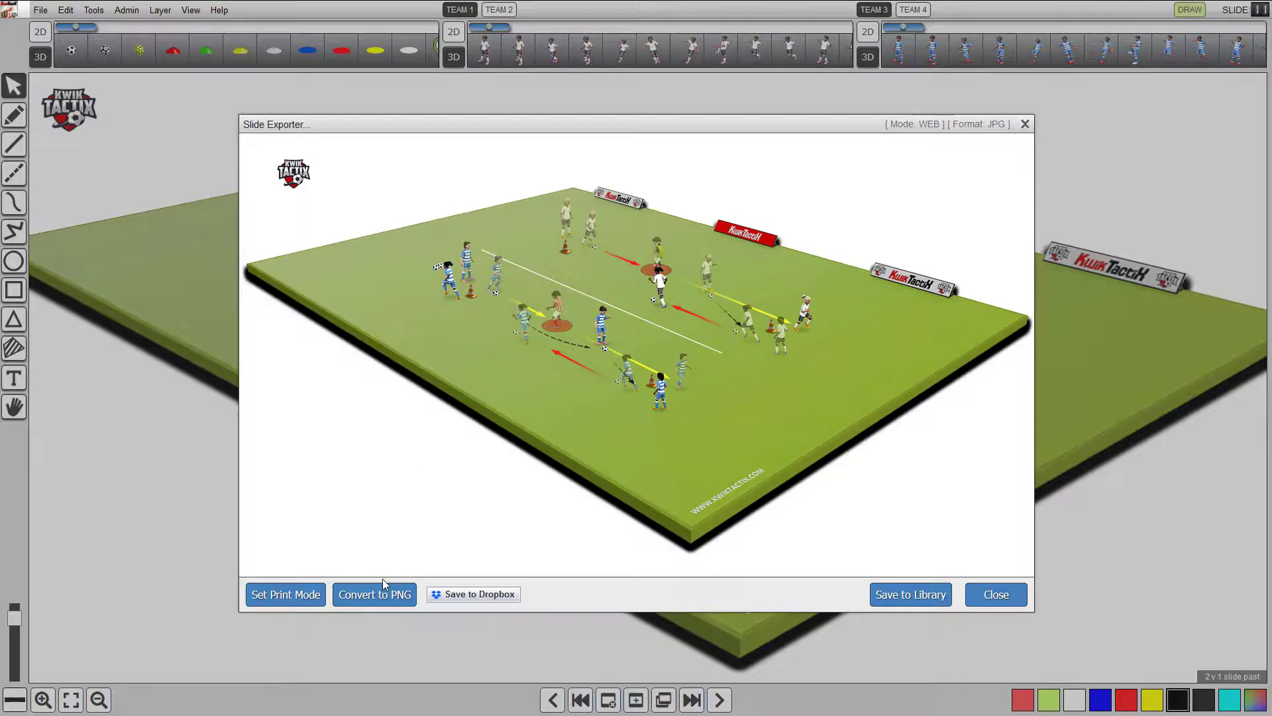
left_click_drag(631, 395, 554, 338)
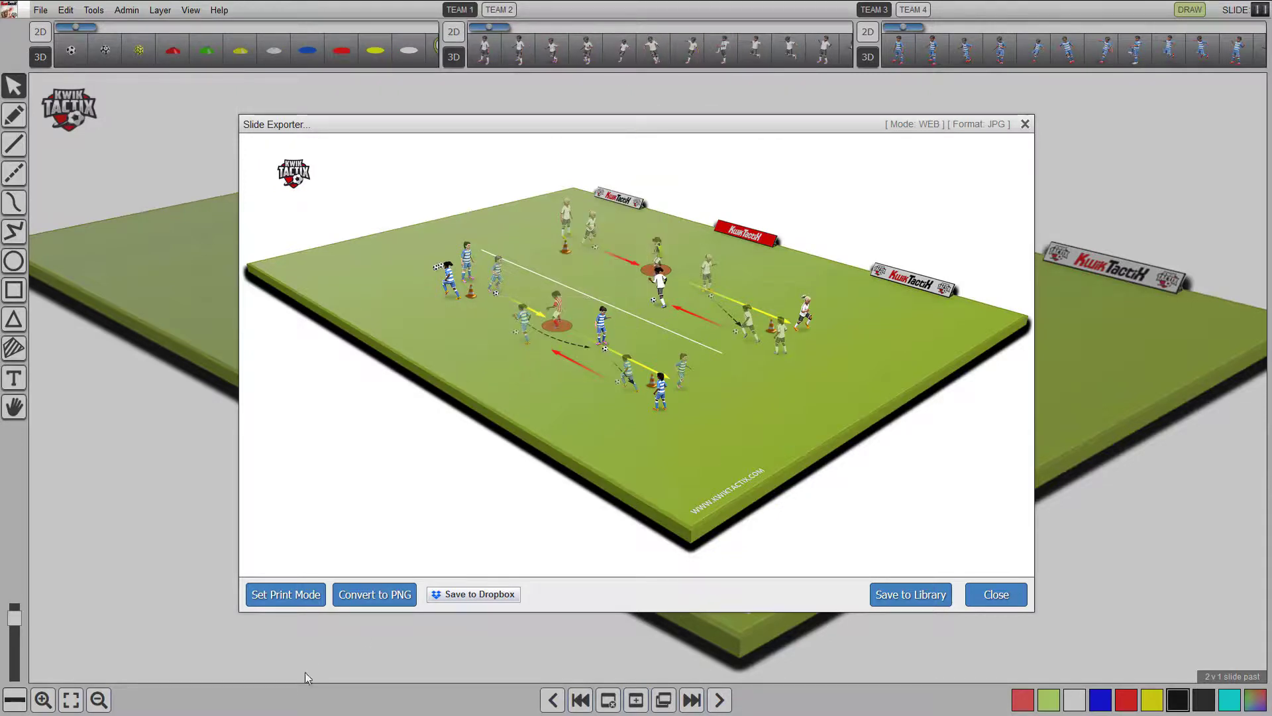
left_click(375, 595)
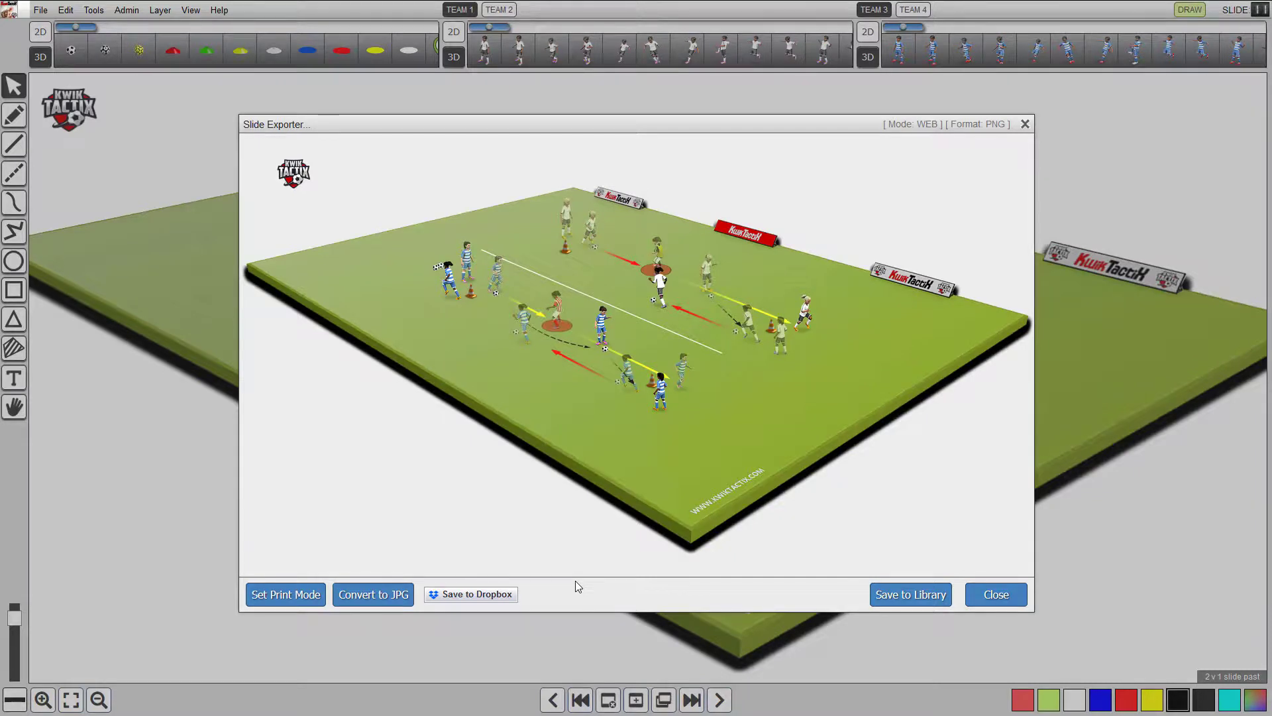
left_click_drag(611, 403, 823, 506)
Step: Save the PNG export to the library's Tutorial Images folder under the name Export Tutorial Image 2
left_click(912, 595)
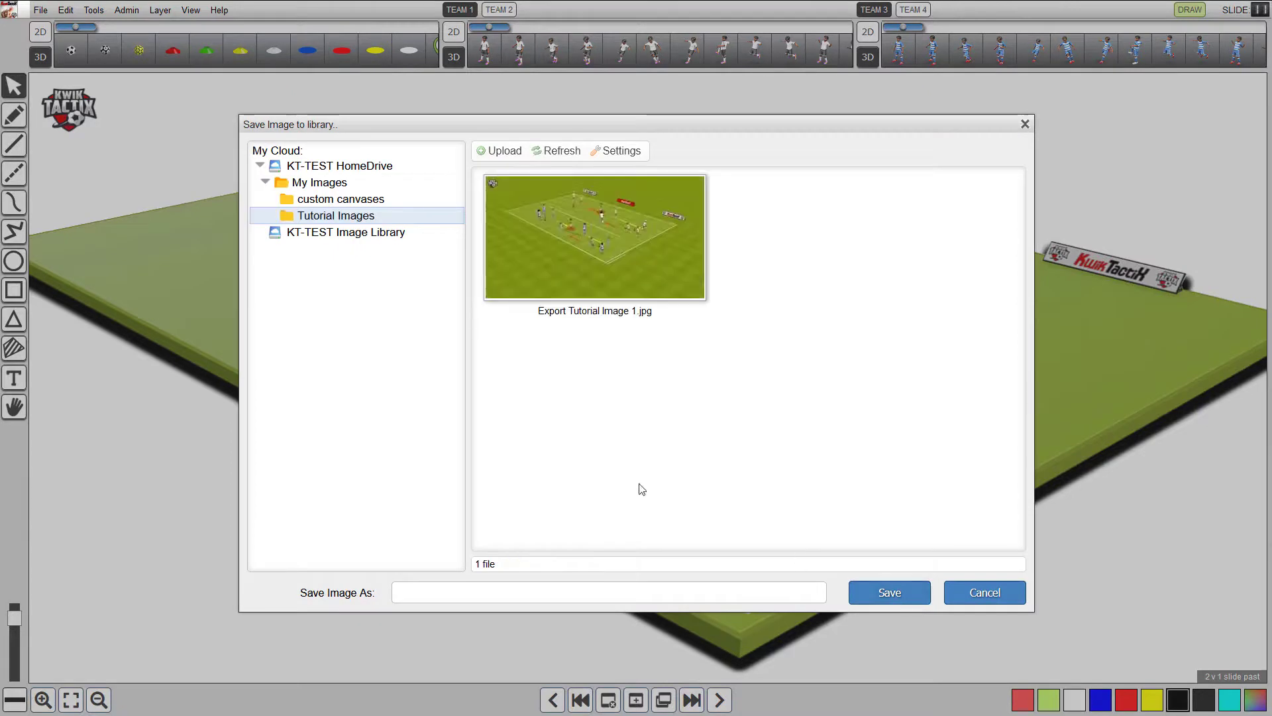
left_click(574, 276)
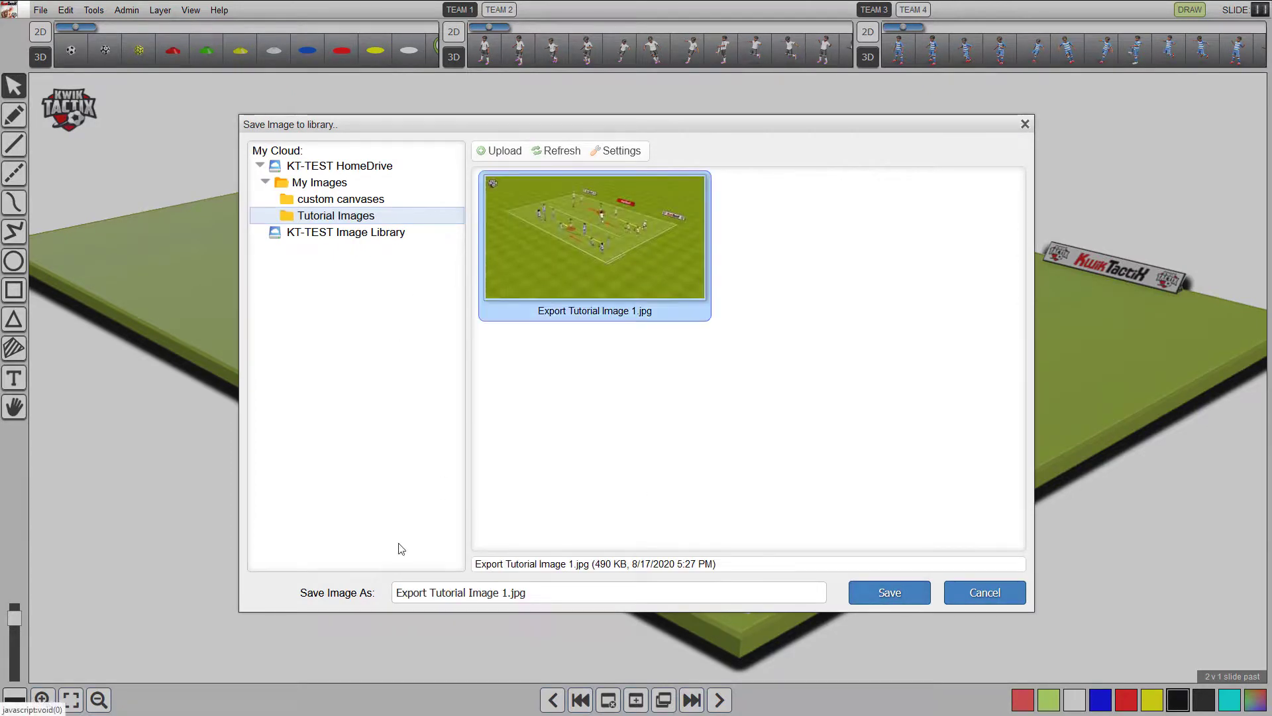
left_click_drag(502, 592, 528, 592)
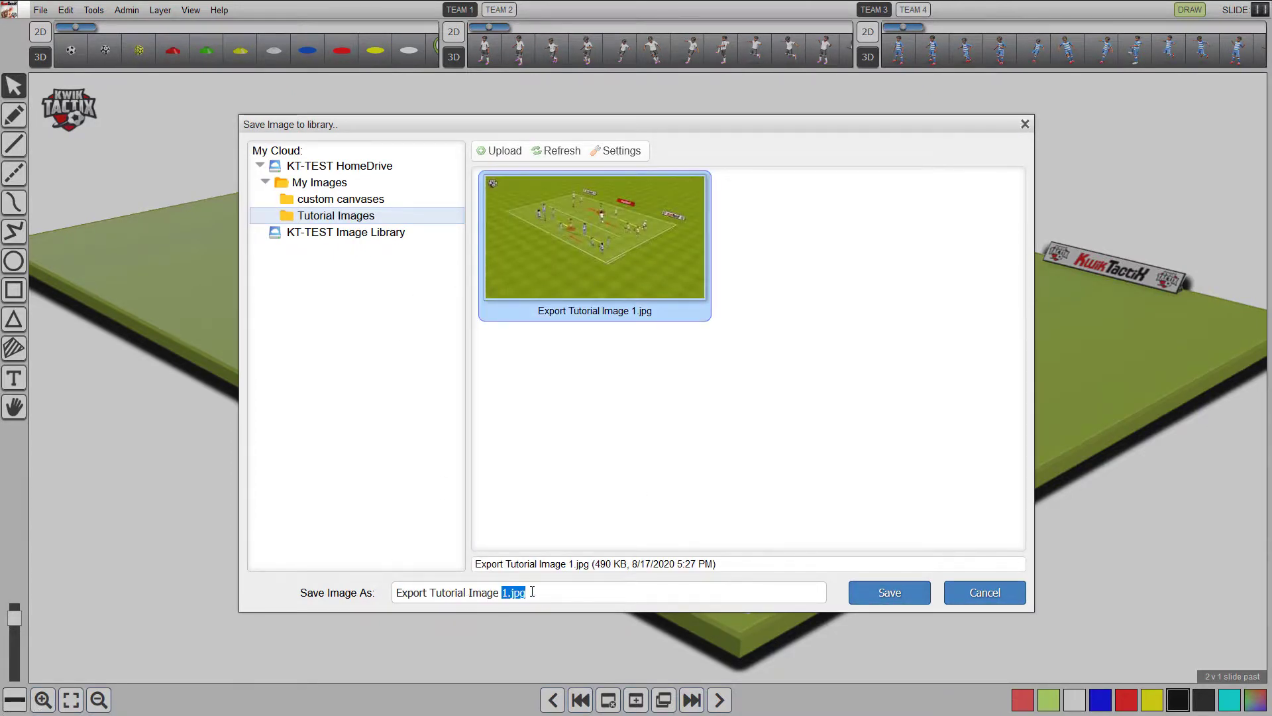
key("BackSpace")
type("2")
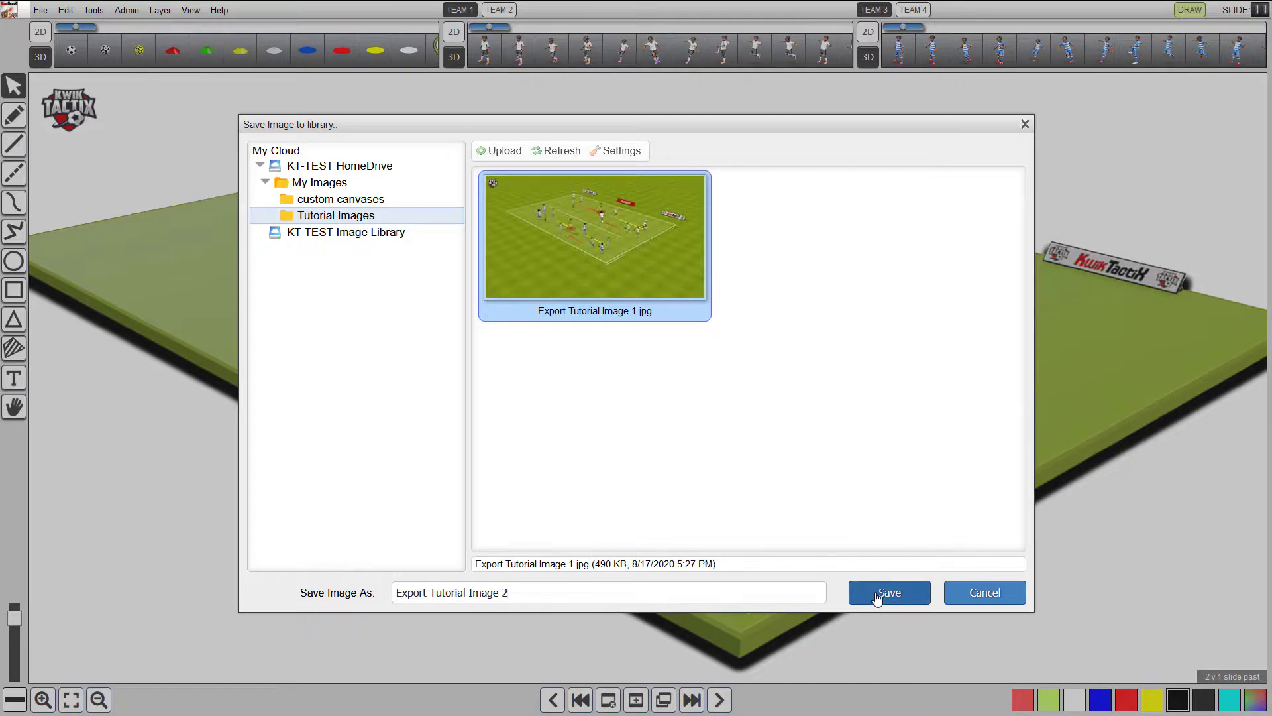
left_click(876, 597)
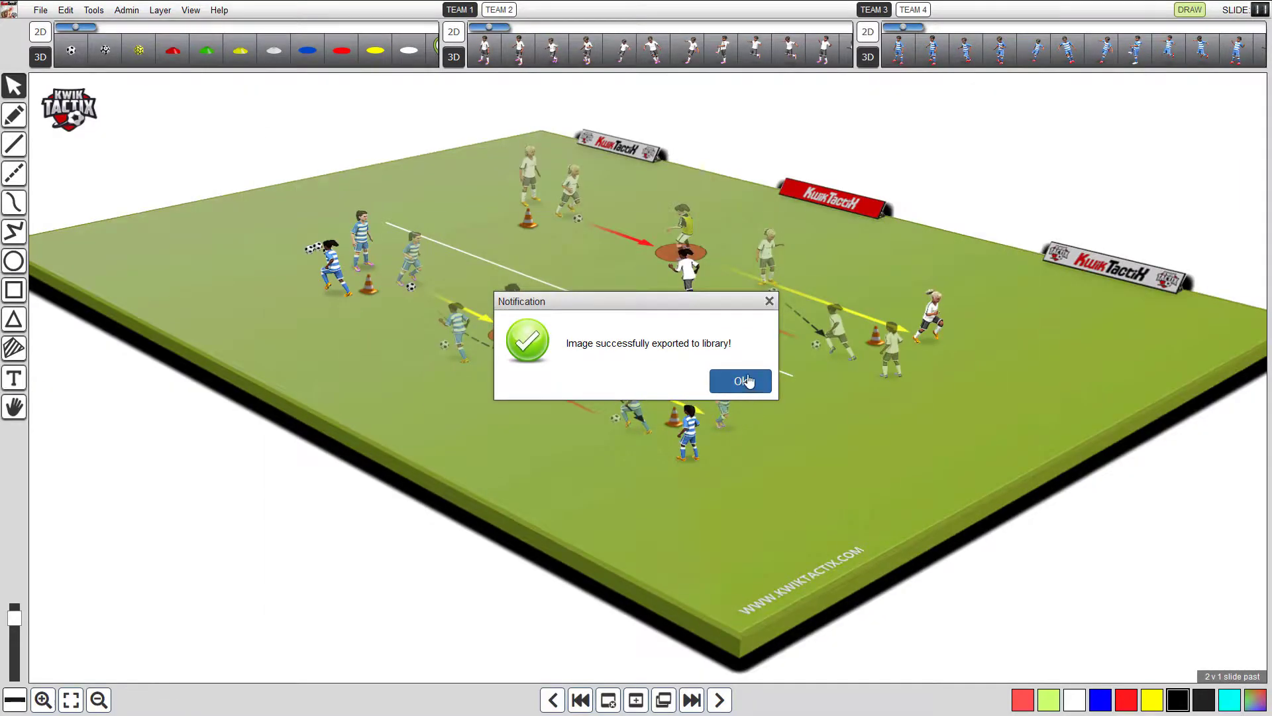
left_click(747, 381)
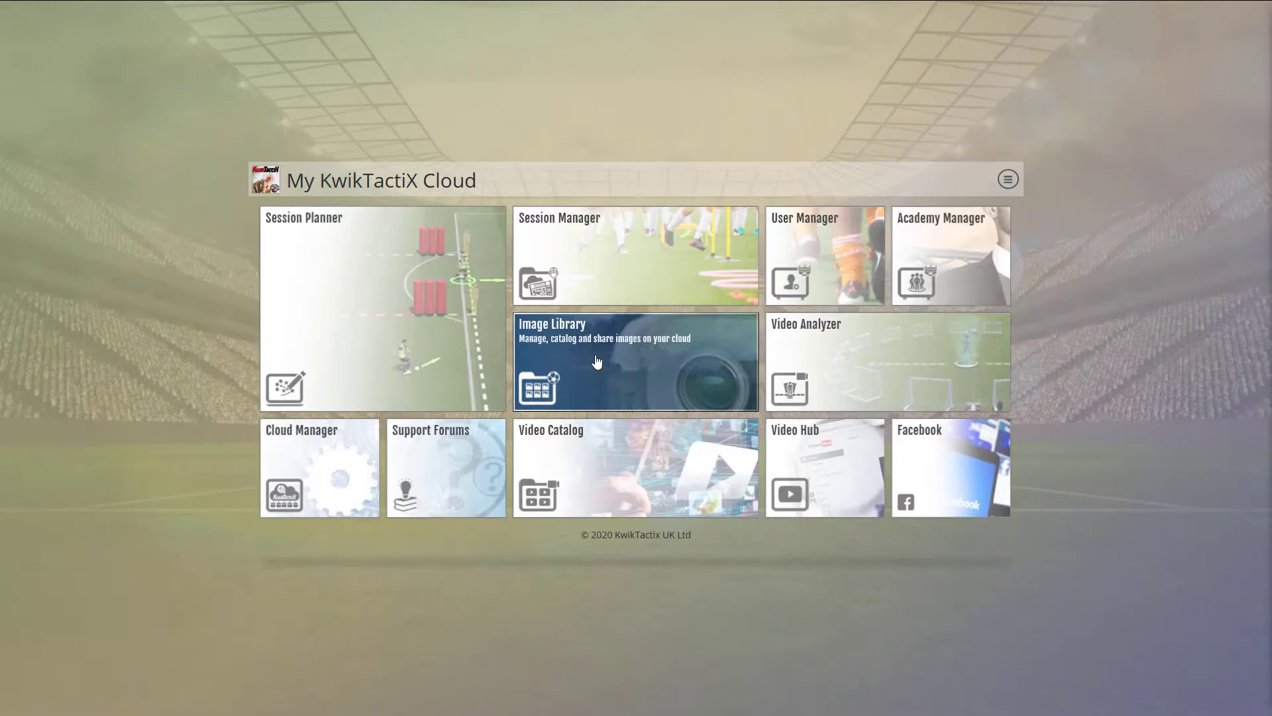
Step: Open the Image Library and browse to the Tutorial Images folder under My Images in KT-TEST HomeDrive
left_click(593, 362)
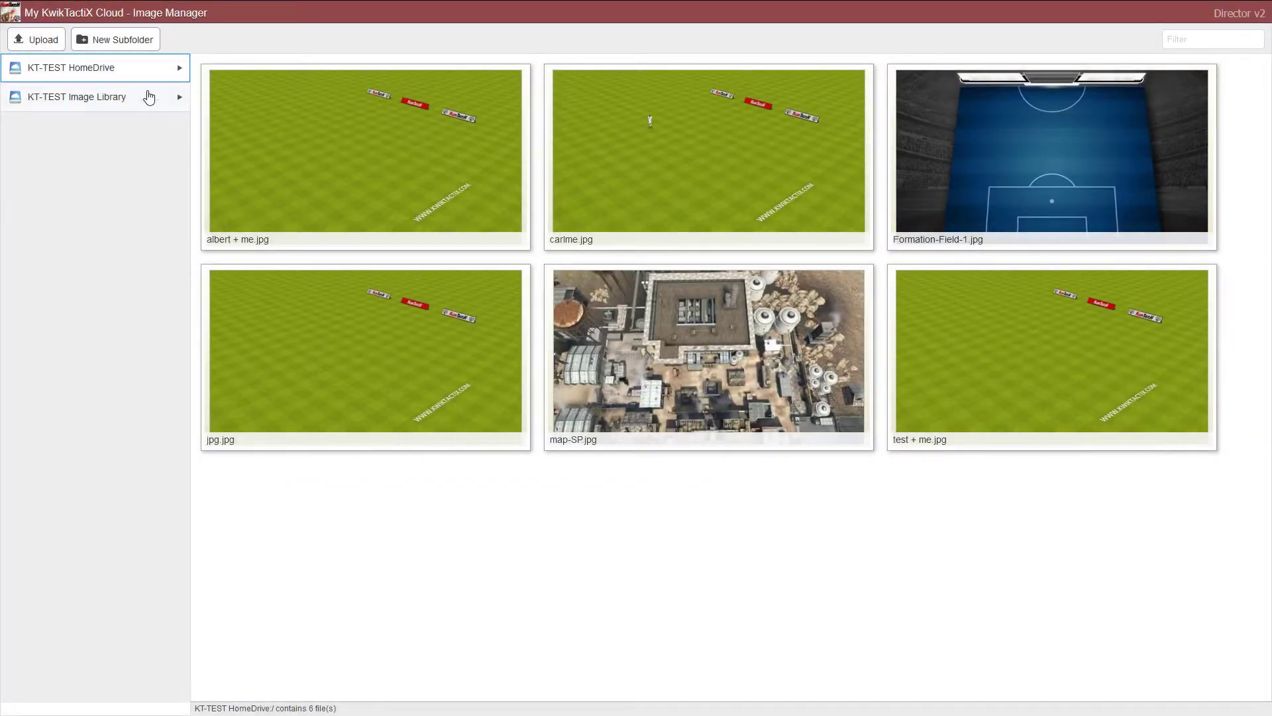
left_click(179, 69)
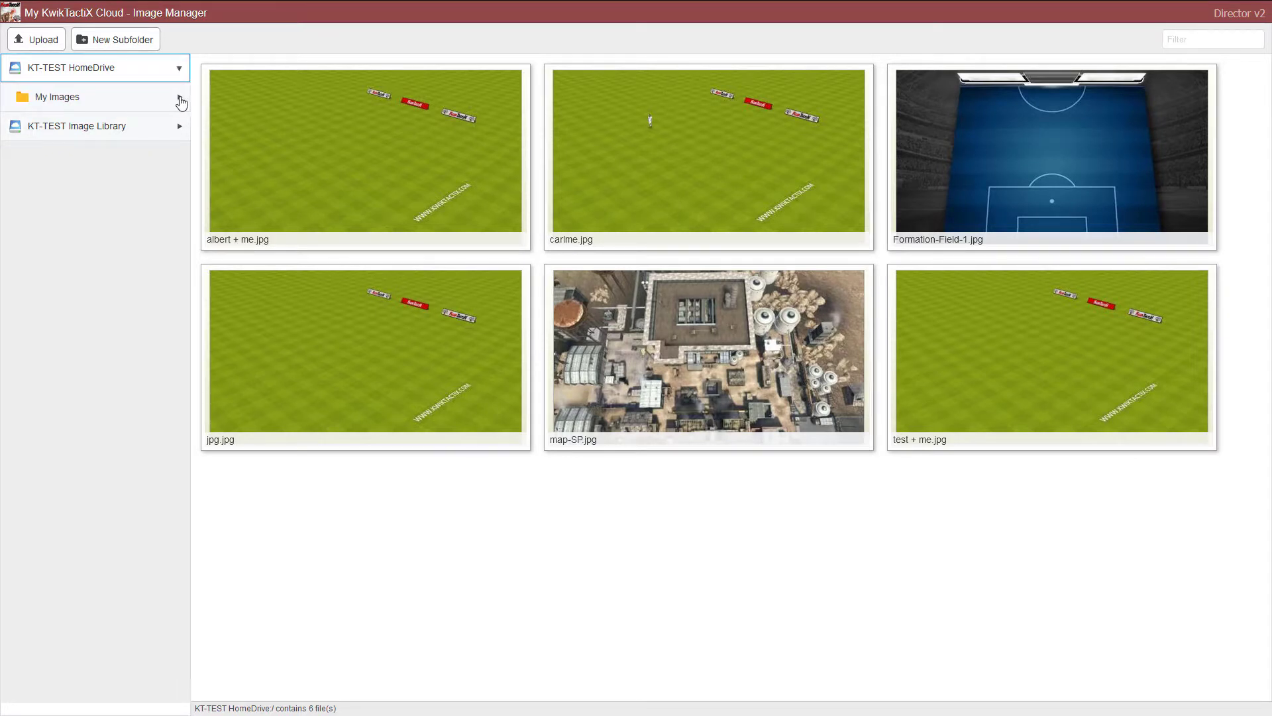
left_click(179, 99)
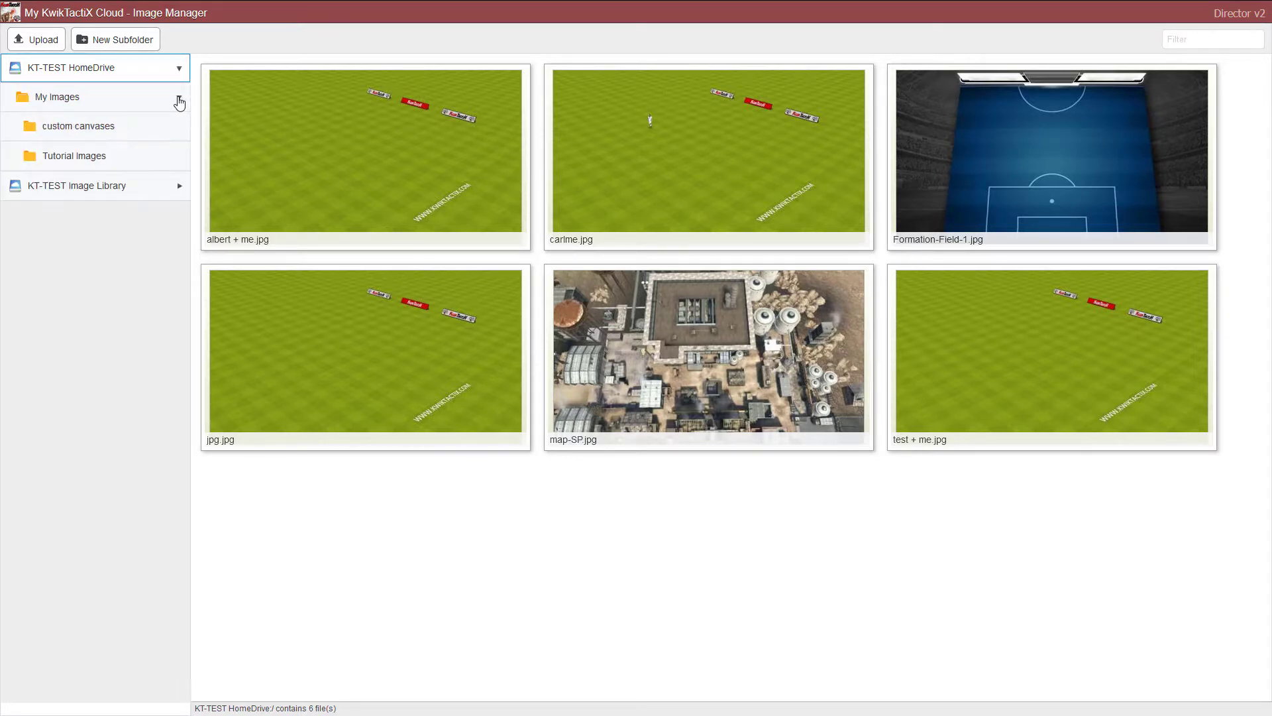
left_click(105, 160)
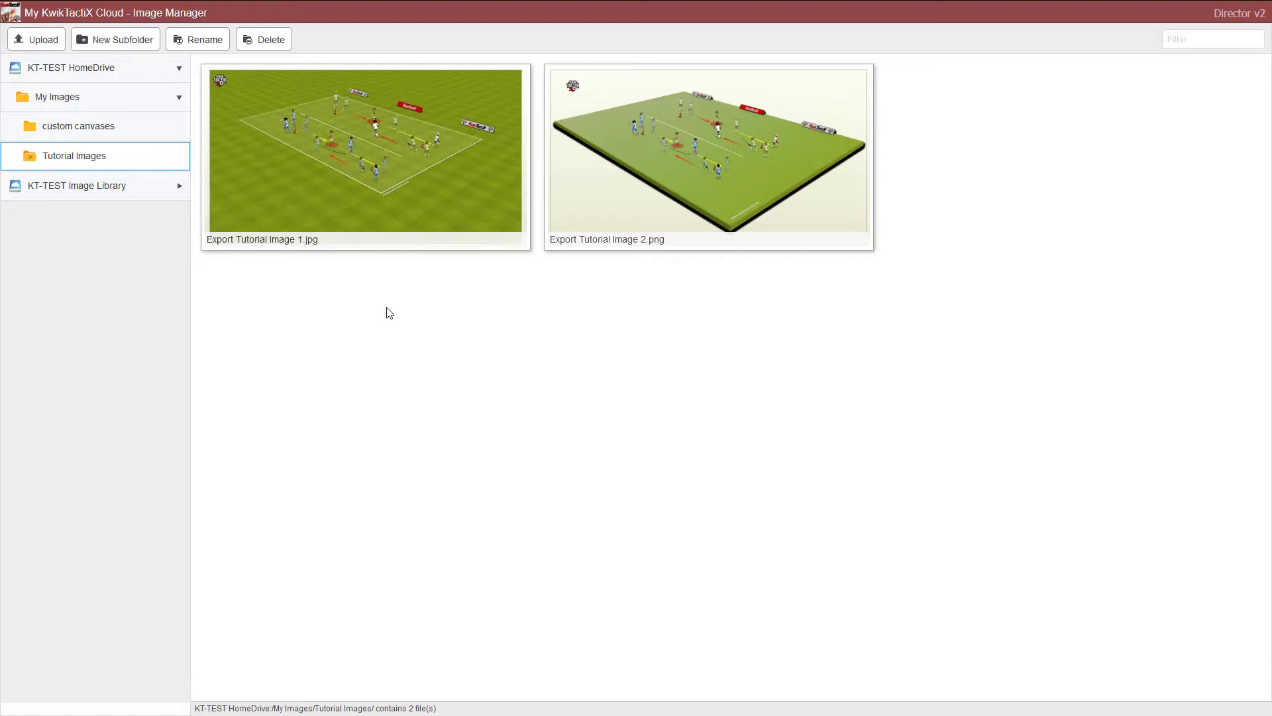
Step: View Export Tutorial Image 1.jpg and Export Tutorial Image 2.png at full size, closing each preview and clearing the selection
left_click(385, 192)
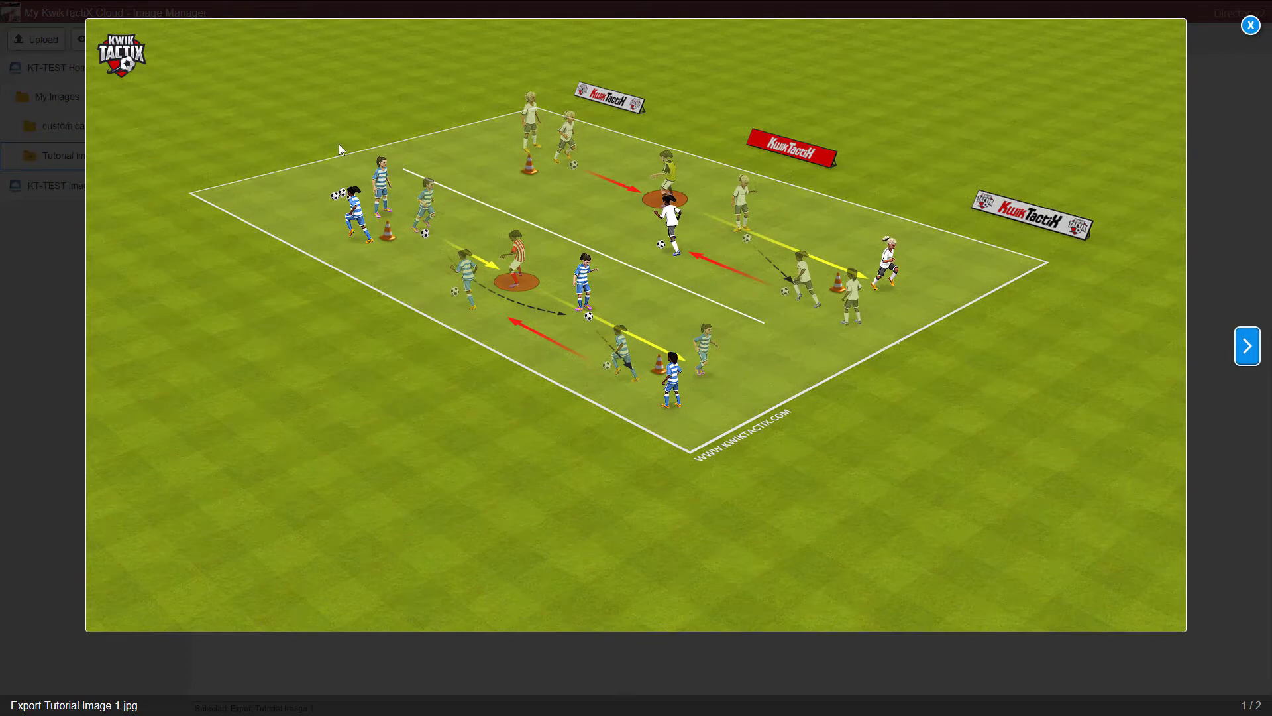
left_click(1251, 26)
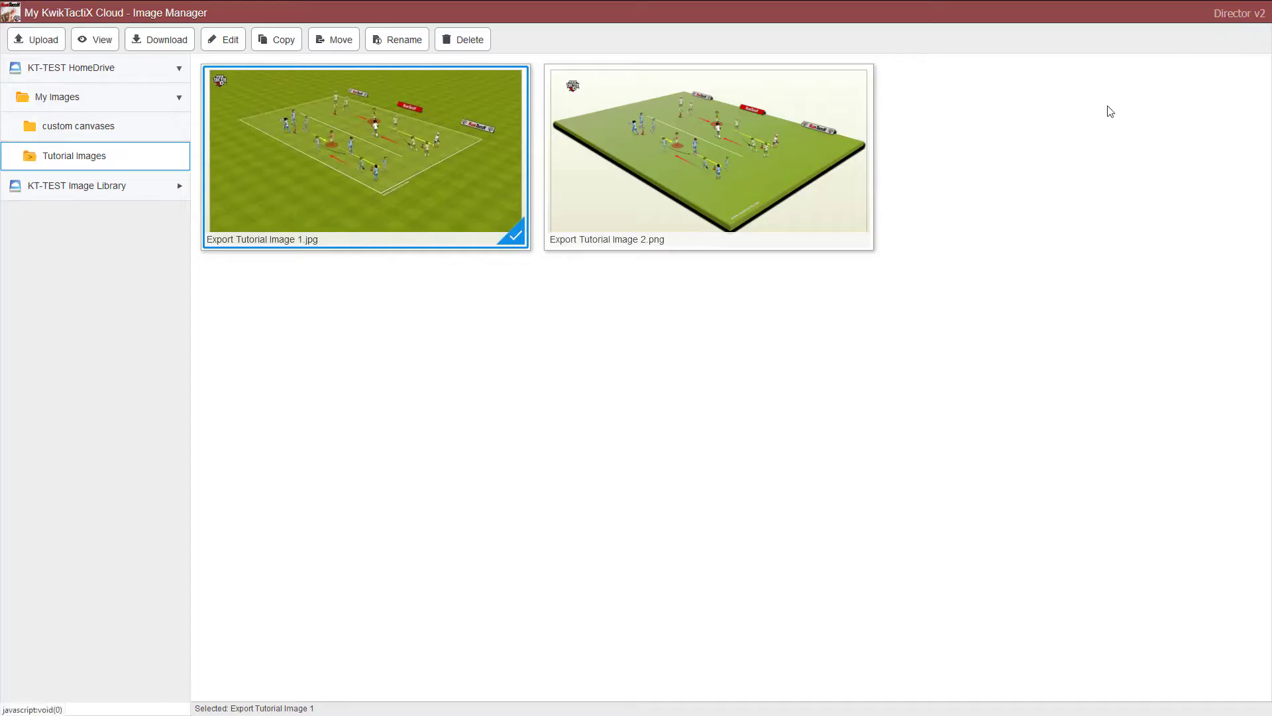
double_click(766, 188)
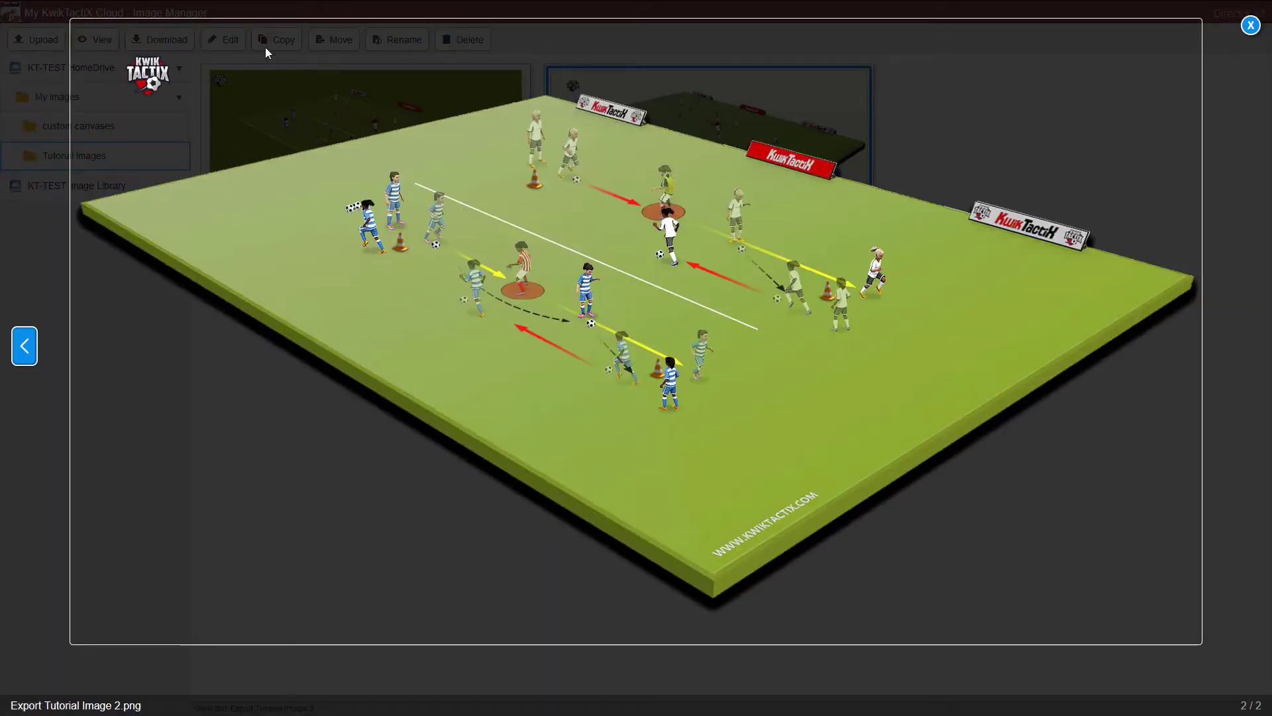
left_click(1250, 26)
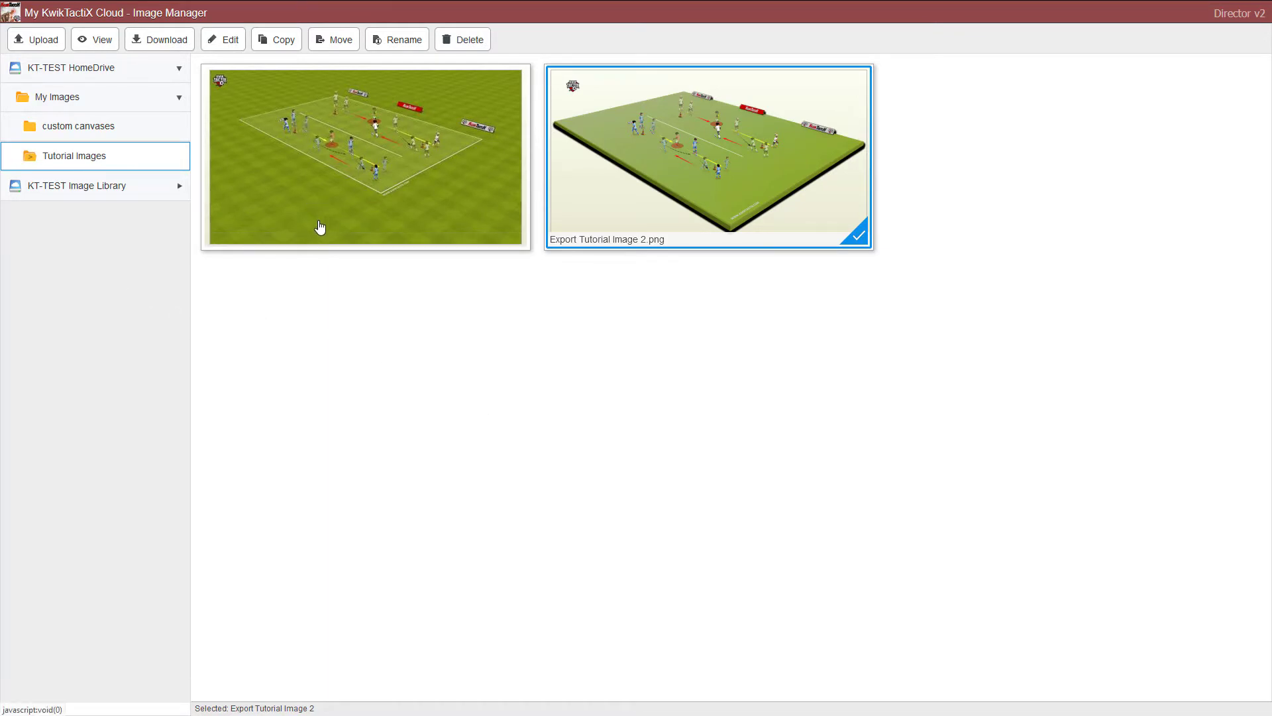
left_click(351, 319)
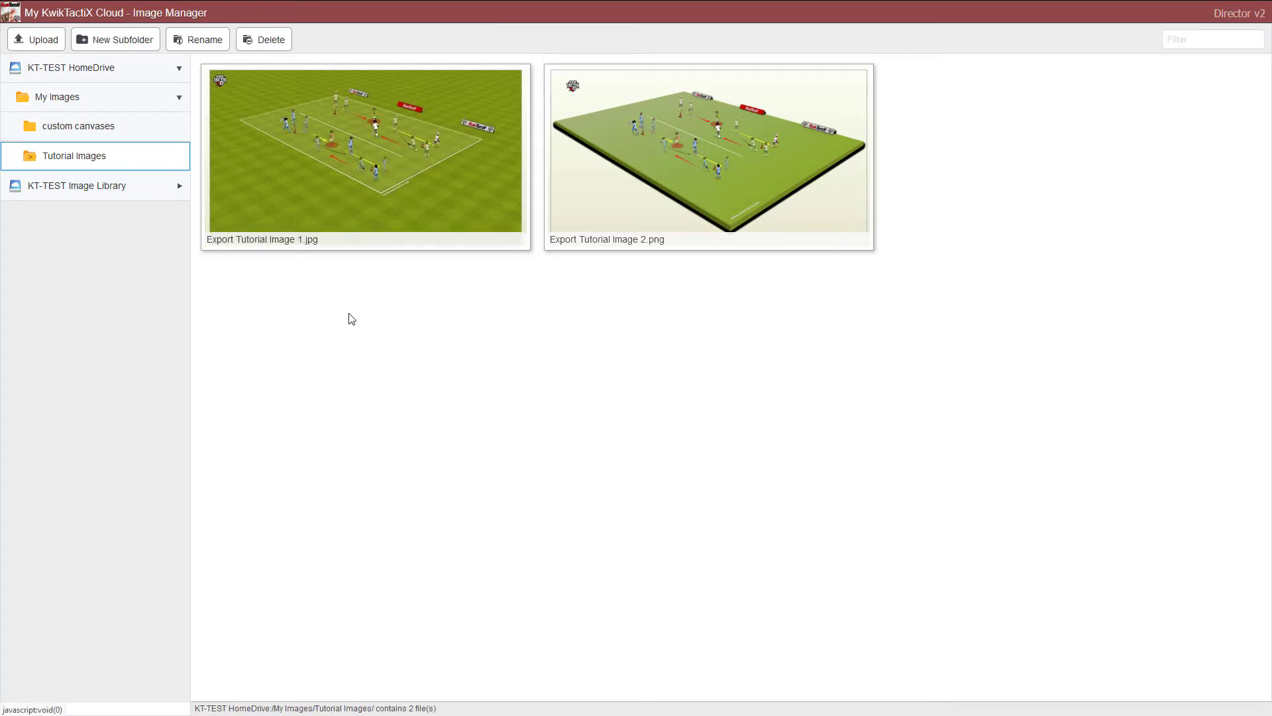